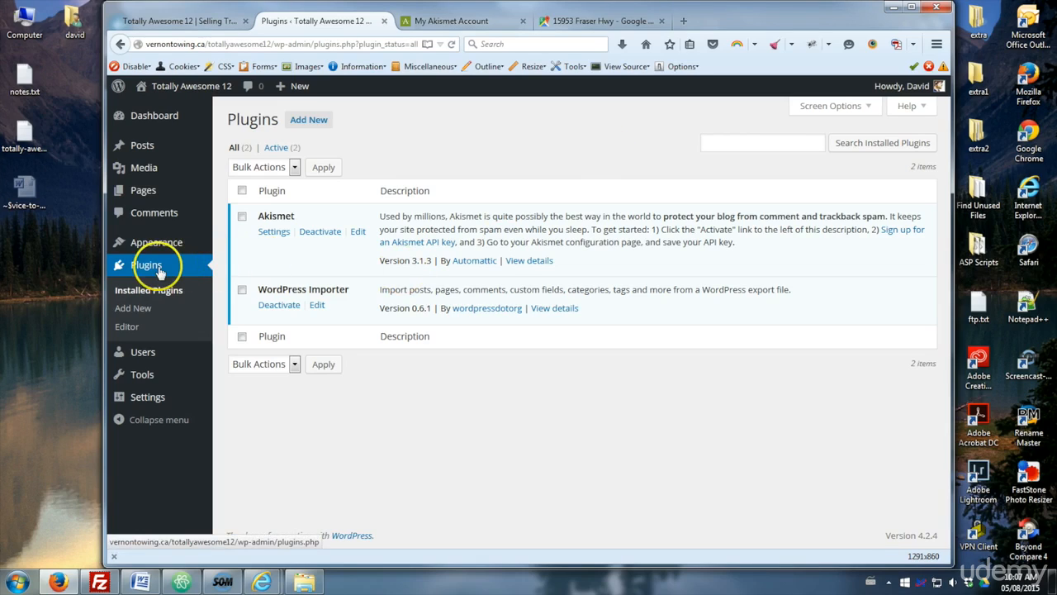
# Search the directory of new plugins for "backupwordpress".
pyautogui.click(136, 308)
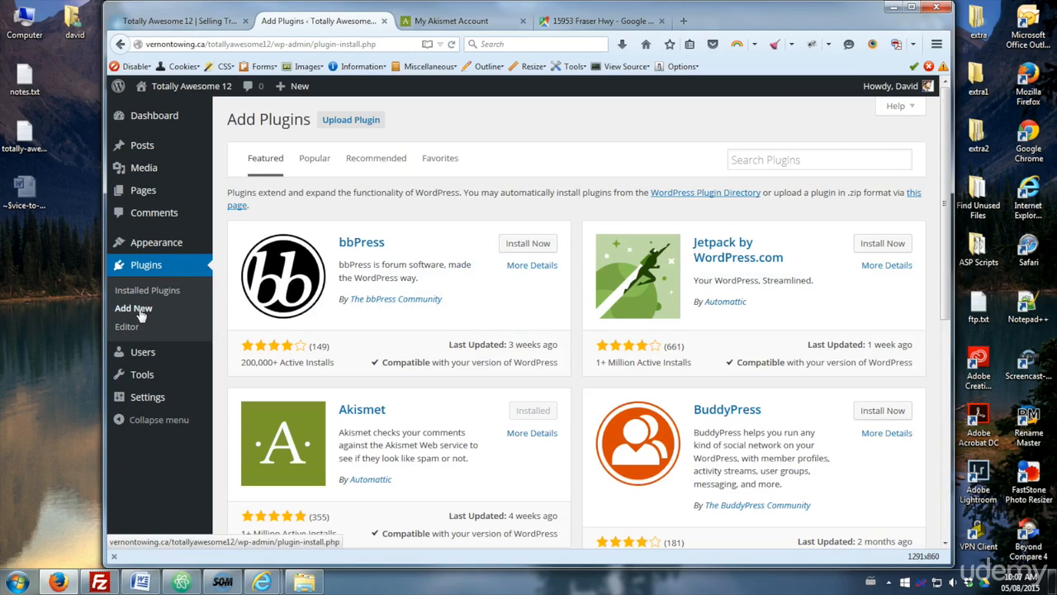
pyautogui.click(748, 154)
pyautogui.write('backupwordpress')
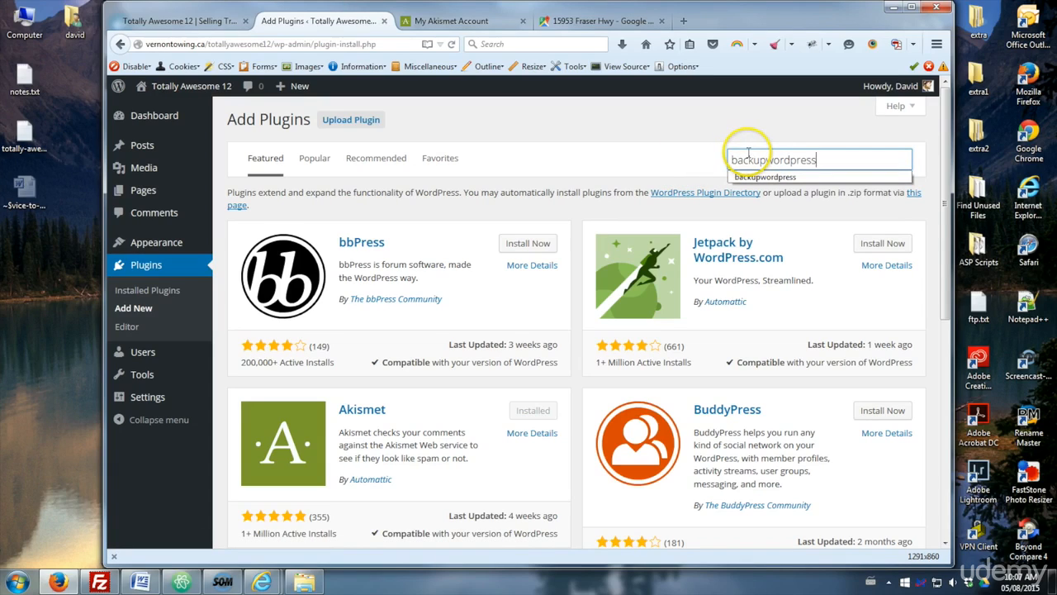
pyautogui.press('Return')
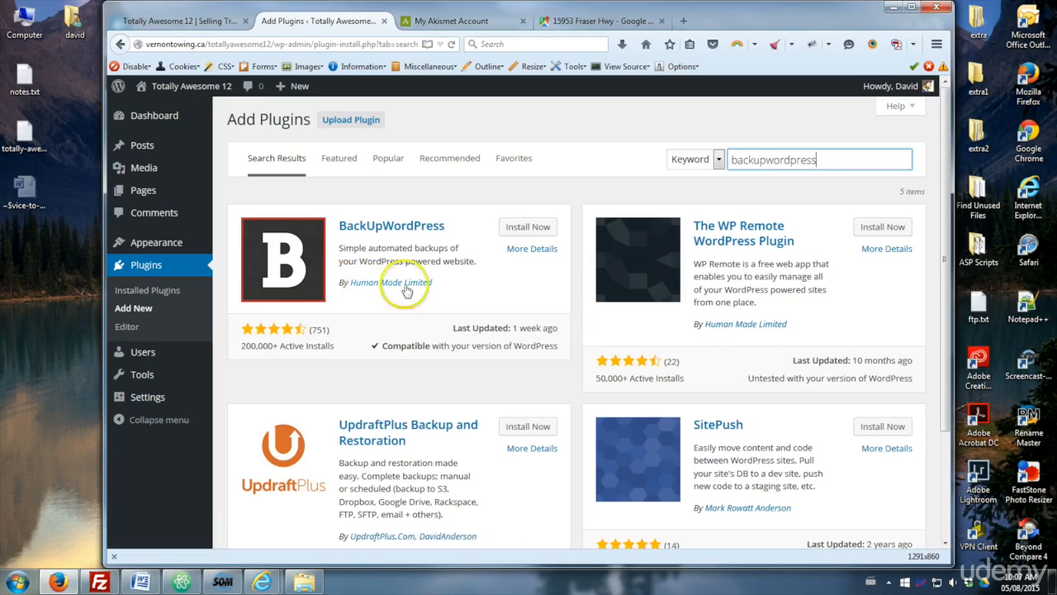
# Install the BackUpWordPress plugin by Human Made Limited and activate it.
pyautogui.moveTo(442, 286); pyautogui.dragTo(351, 285)
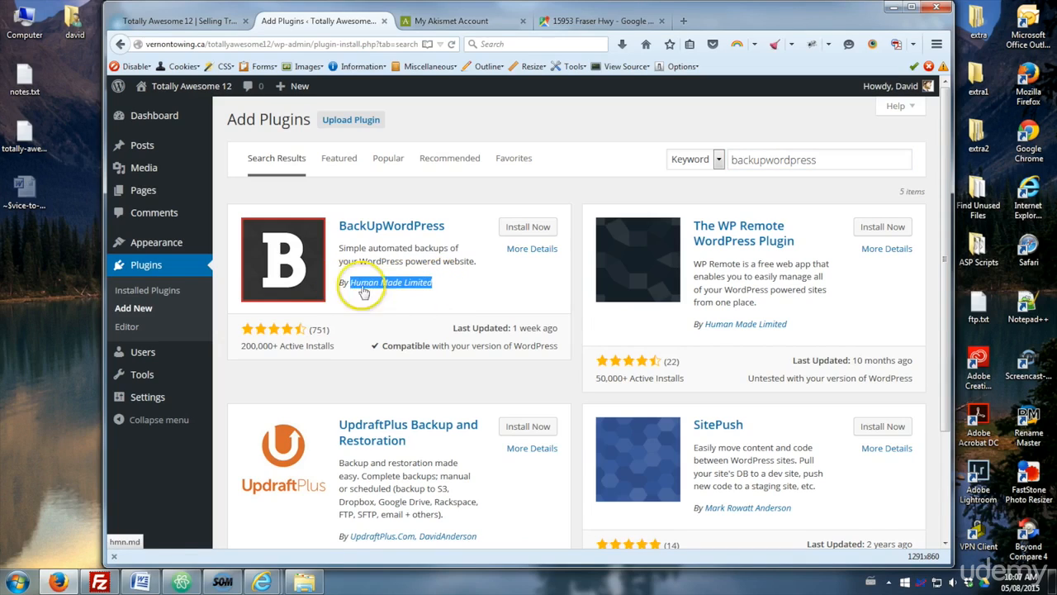
pyautogui.click(438, 231)
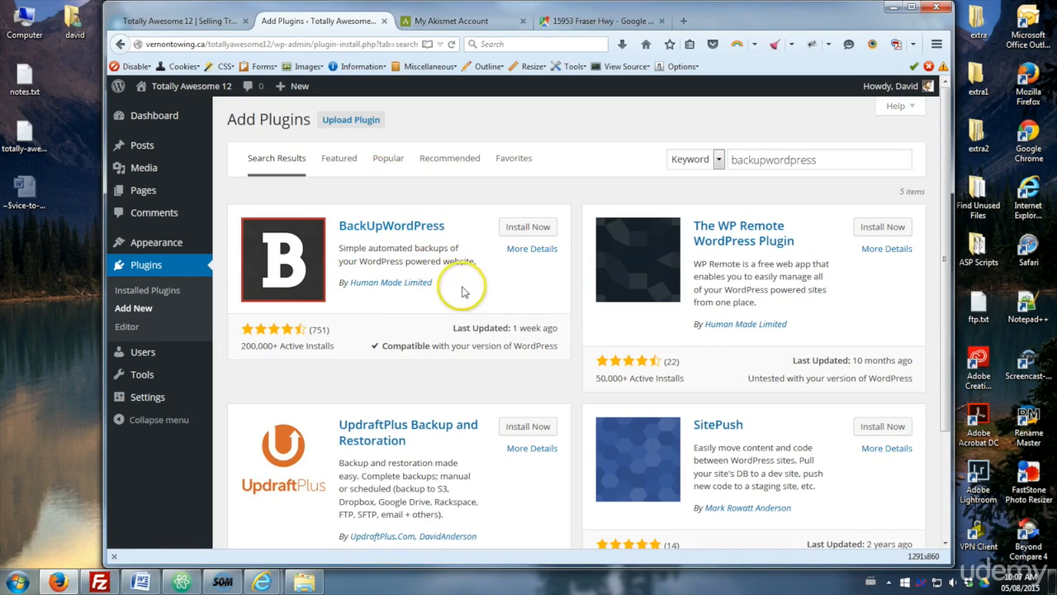
pyautogui.click(533, 235)
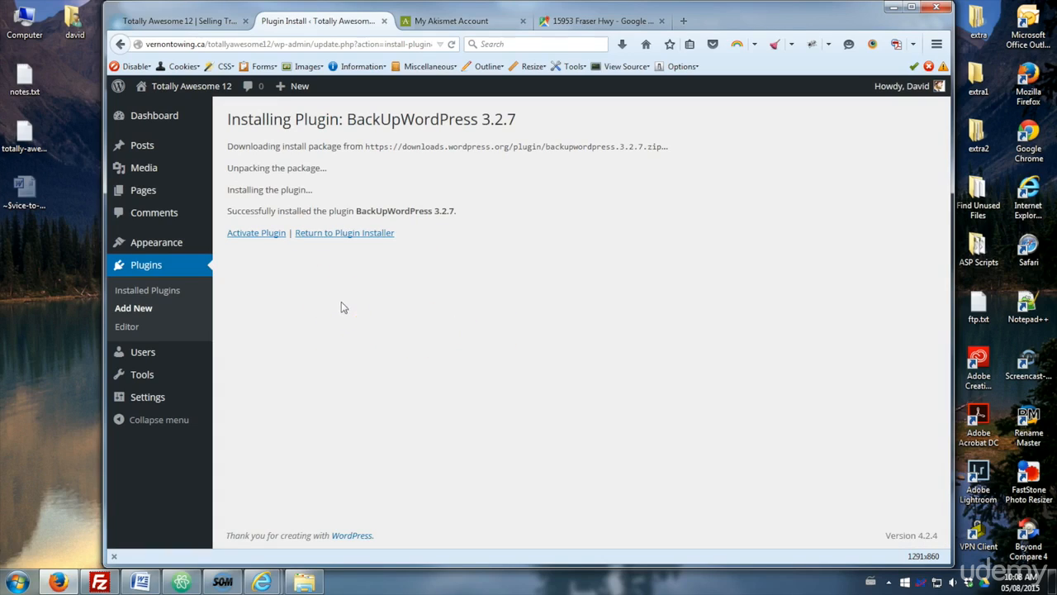
pyautogui.click(255, 235)
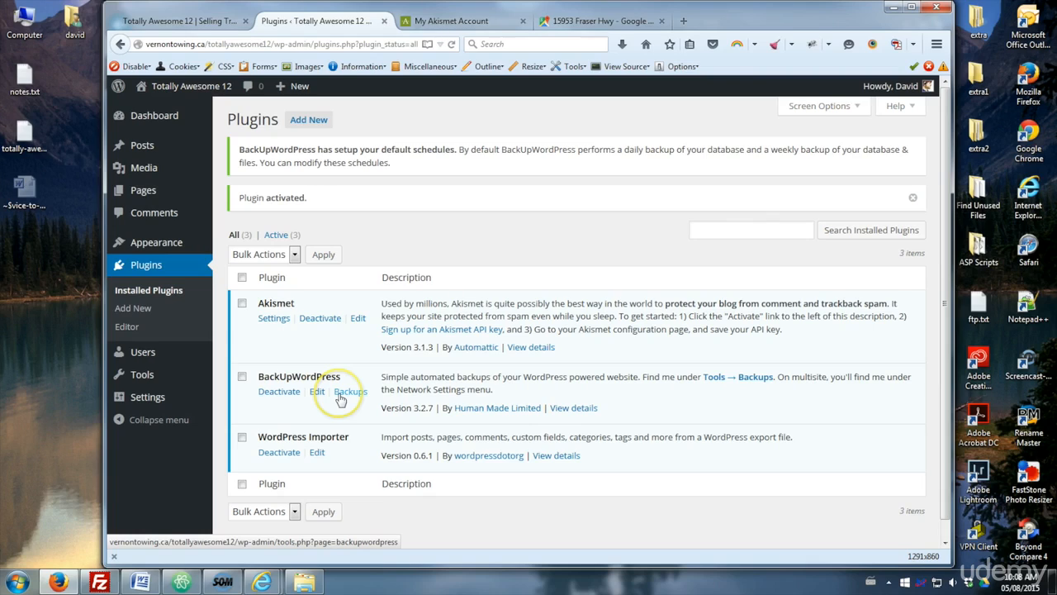
# Go to the site's backup management page and run the Database Daily backup immediately.
pyautogui.moveTo(163, 380)
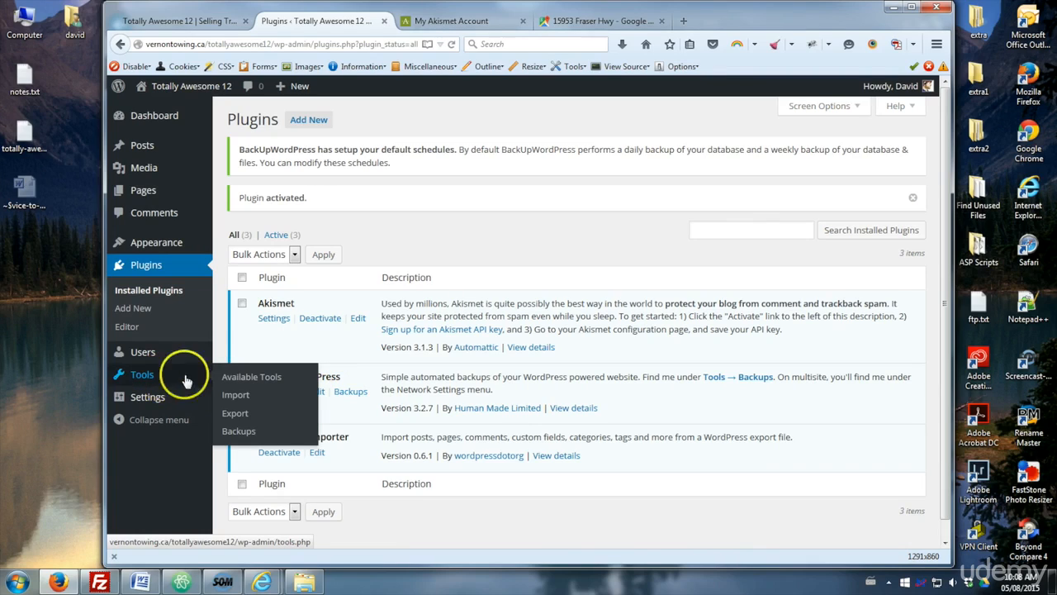
pyautogui.click(239, 431)
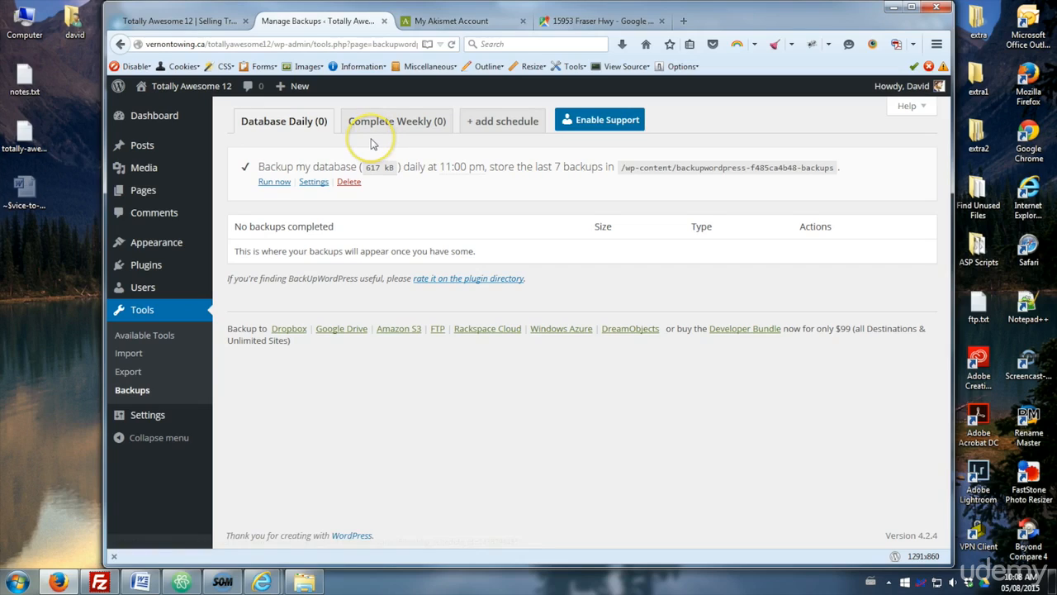
pyautogui.click(273, 184)
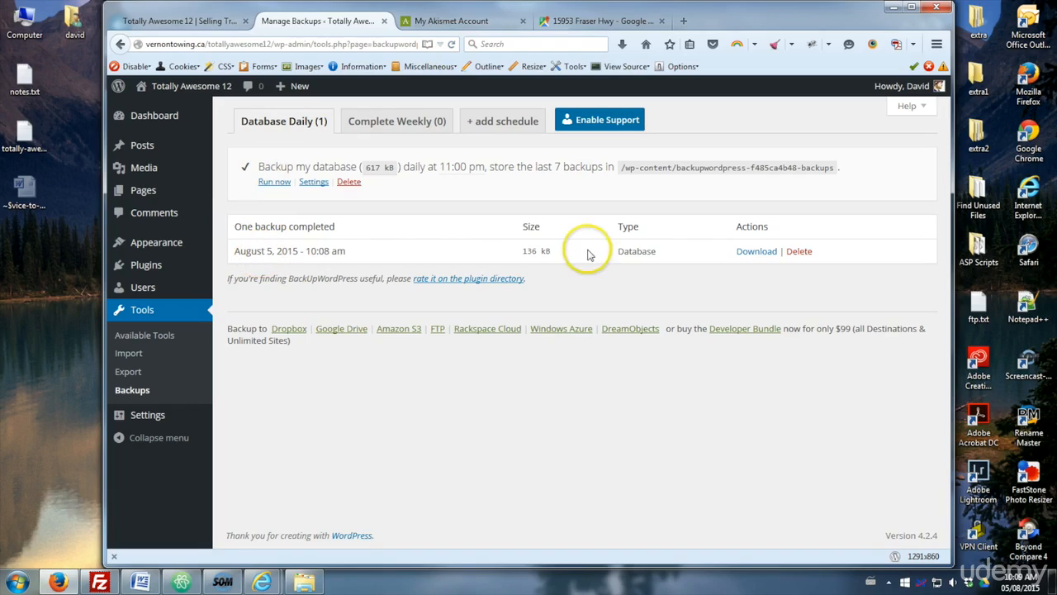
pyautogui.moveTo(522, 254); pyautogui.dragTo(553, 262)
pyautogui.click(552, 262)
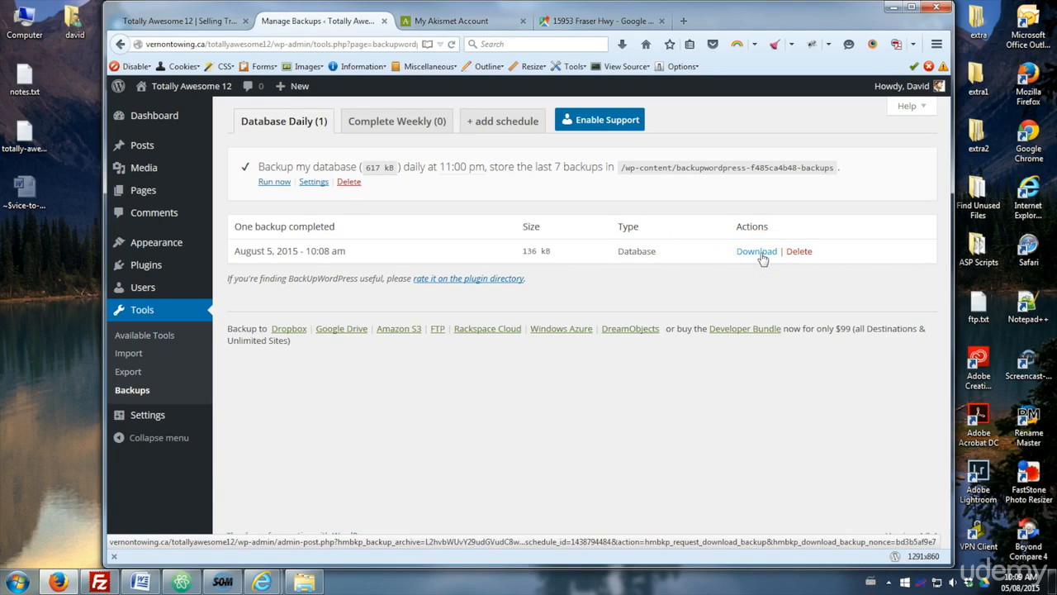
pyautogui.click(799, 256)
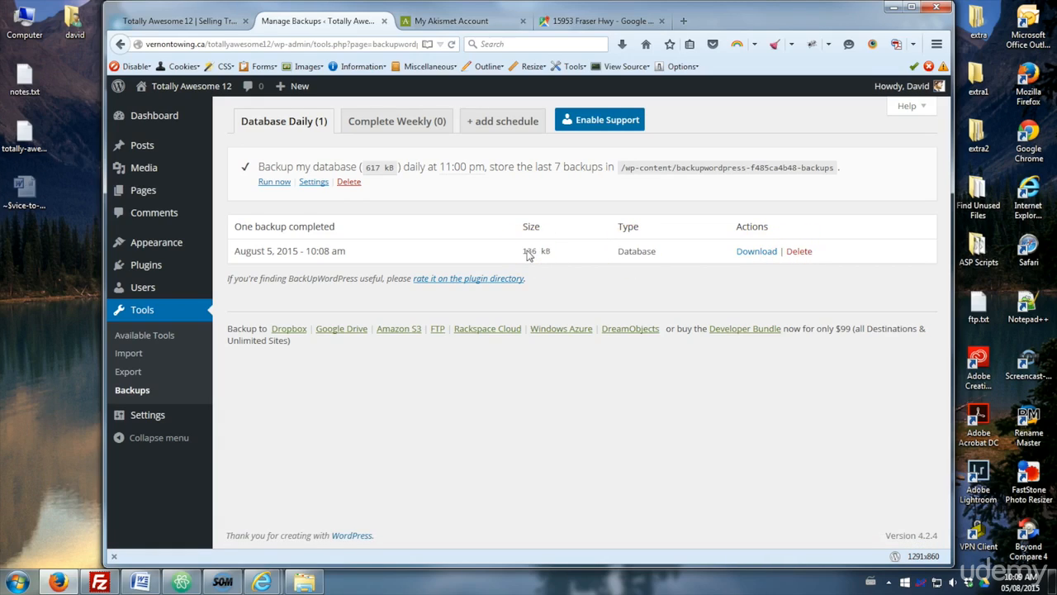
# In the Database Daily schedule's settings, choose Database only as the backup content and Once Daily as the schedule.
pyautogui.click(313, 182)
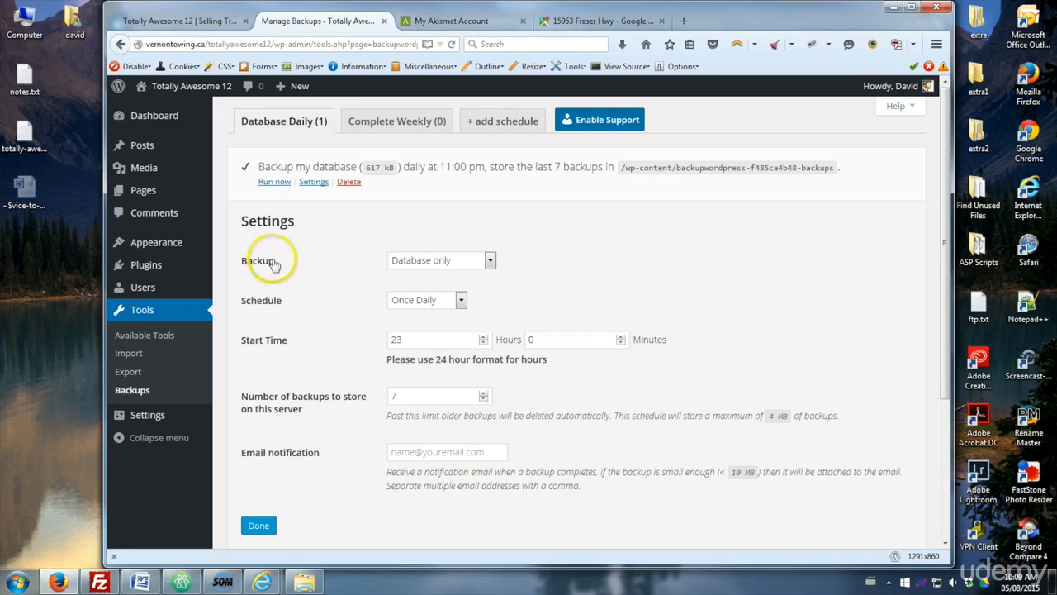
pyautogui.click(407, 263)
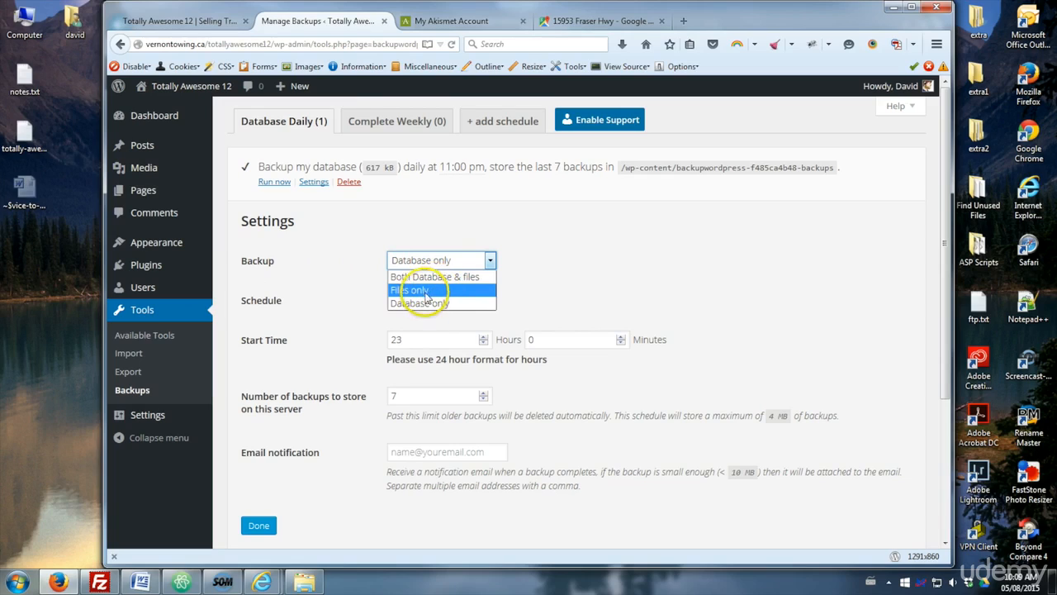
pyautogui.click(425, 303)
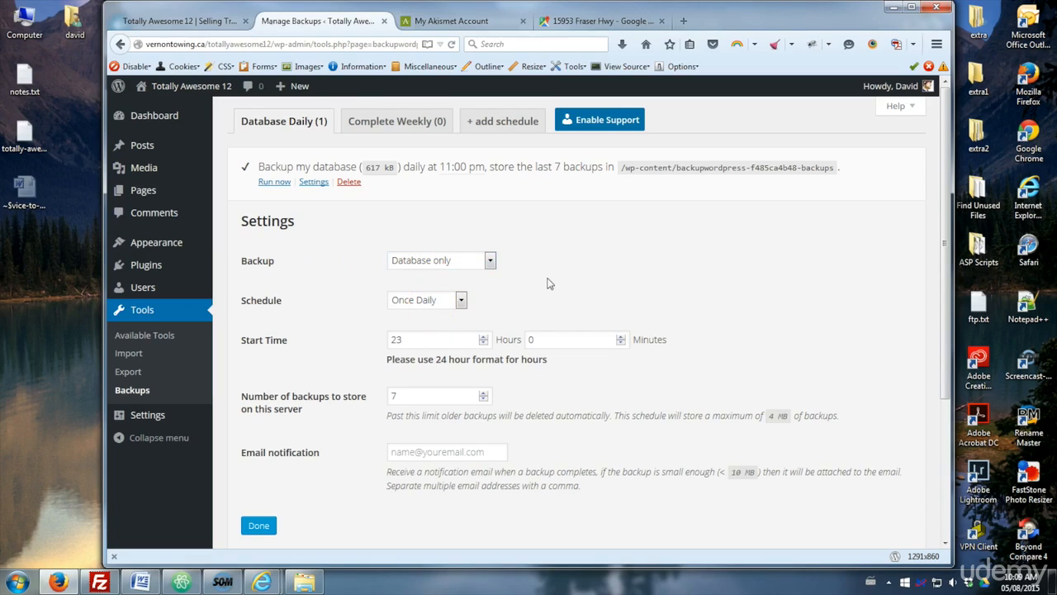
pyautogui.scroll(-1, 405, 247)
pyautogui.click(461, 231)
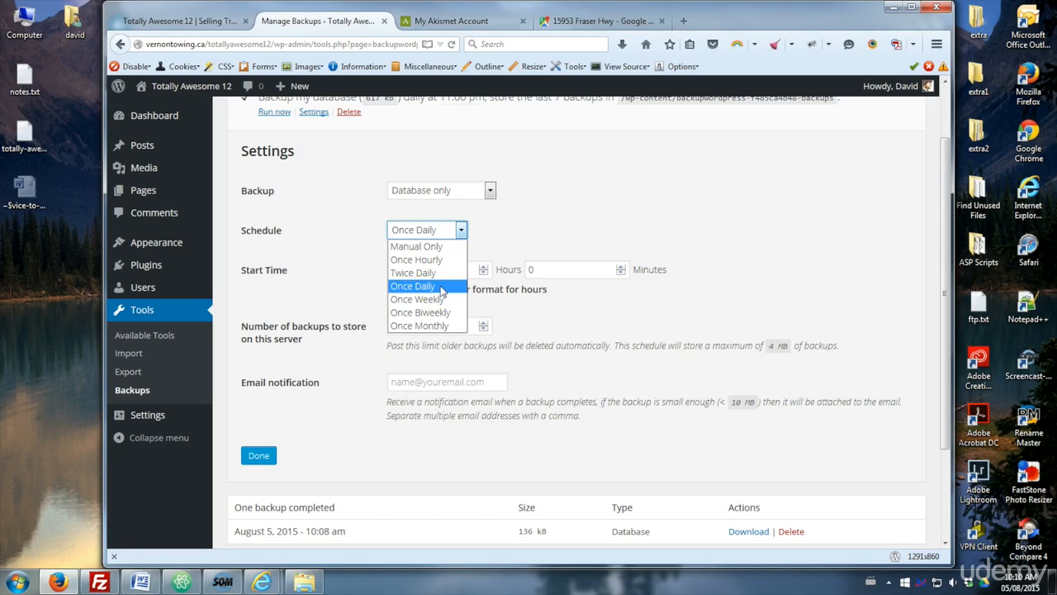
pyautogui.click(442, 287)
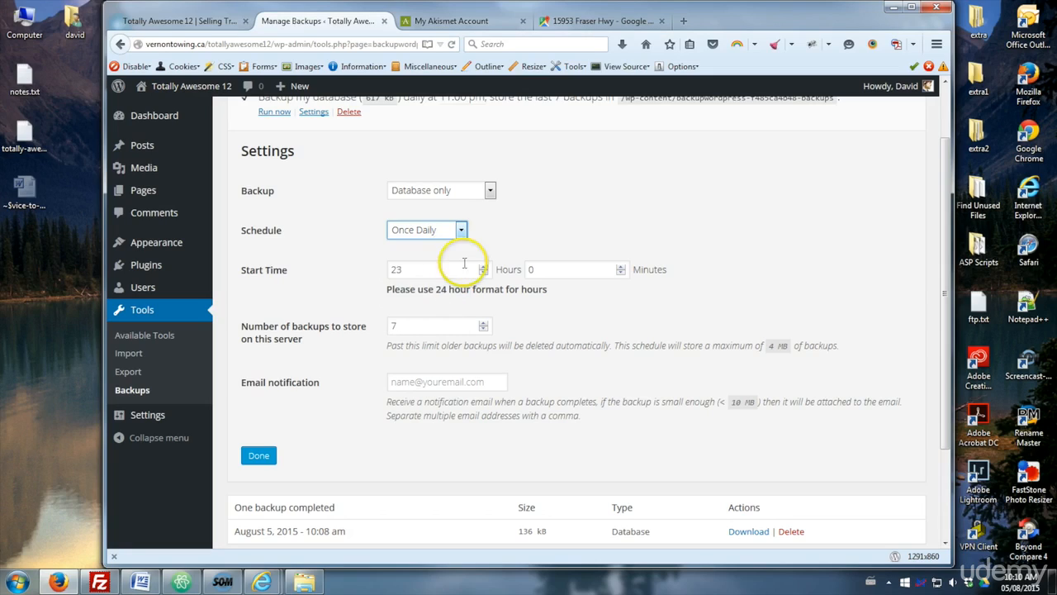
# Set the start time of the daily database backup to 23 hours.
pyautogui.click(427, 269)
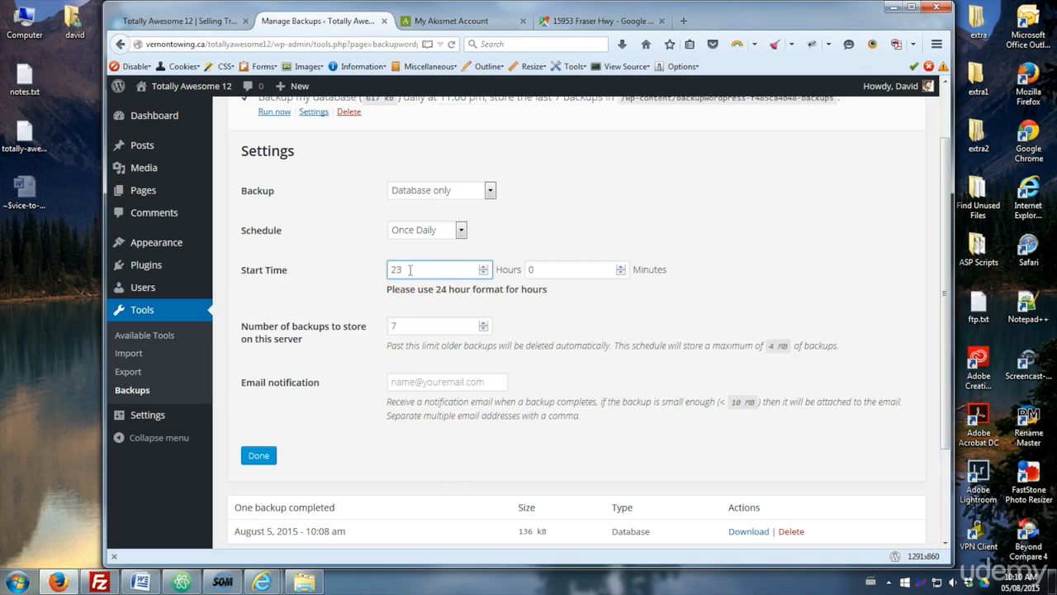
pyautogui.moveTo(410, 269); pyautogui.dragTo(336, 269)
pyautogui.write('0')
pyautogui.press('BackSpace')
pyautogui.write('23')
pyautogui.doubleClick(432, 270)
# Review the stored-backup count and email notification options, and save the daily schedule's settings.
pyautogui.click(413, 326)
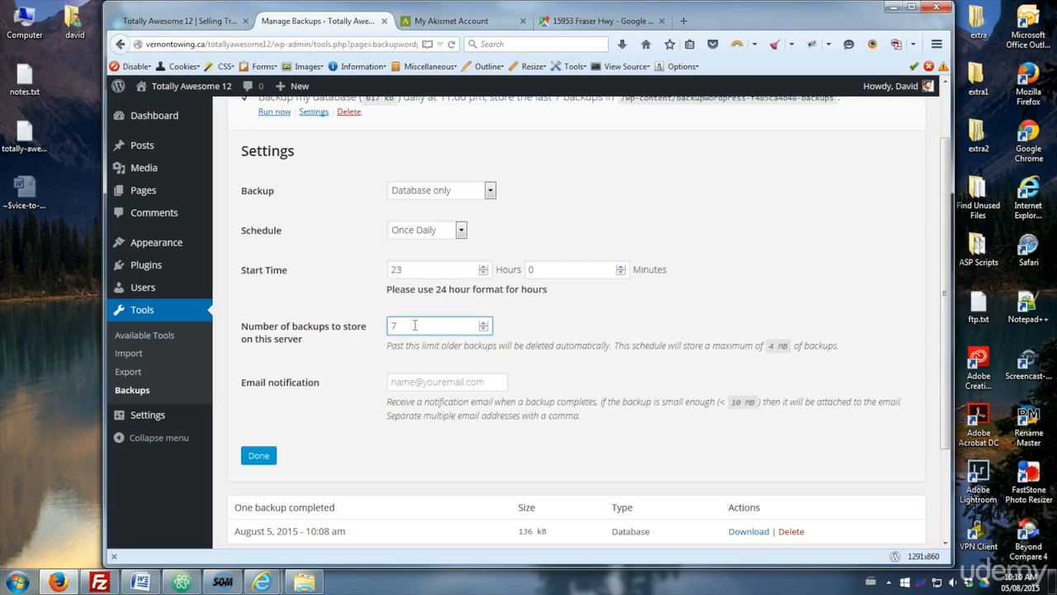
pyautogui.doubleClick(394, 326)
pyautogui.click(362, 388)
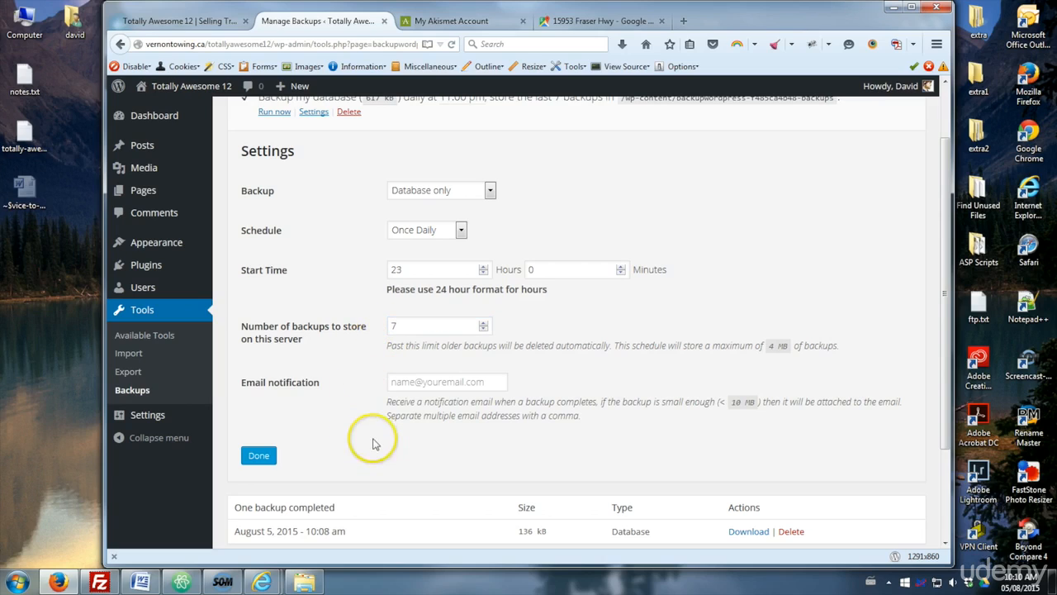
pyautogui.scroll(-2, 401, 430)
pyautogui.scroll(1, 408, 434)
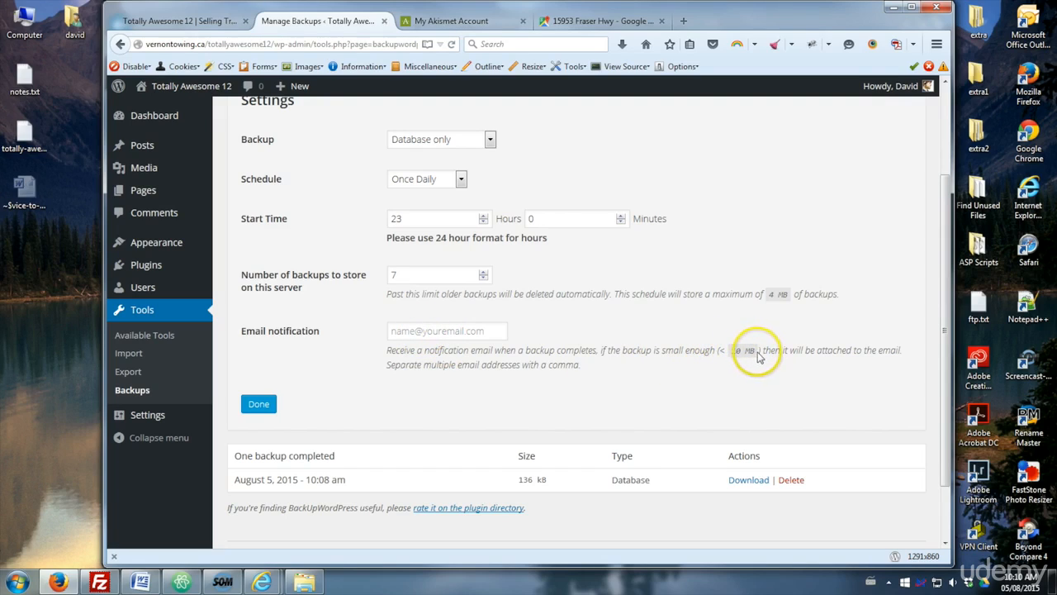
pyautogui.click(412, 329)
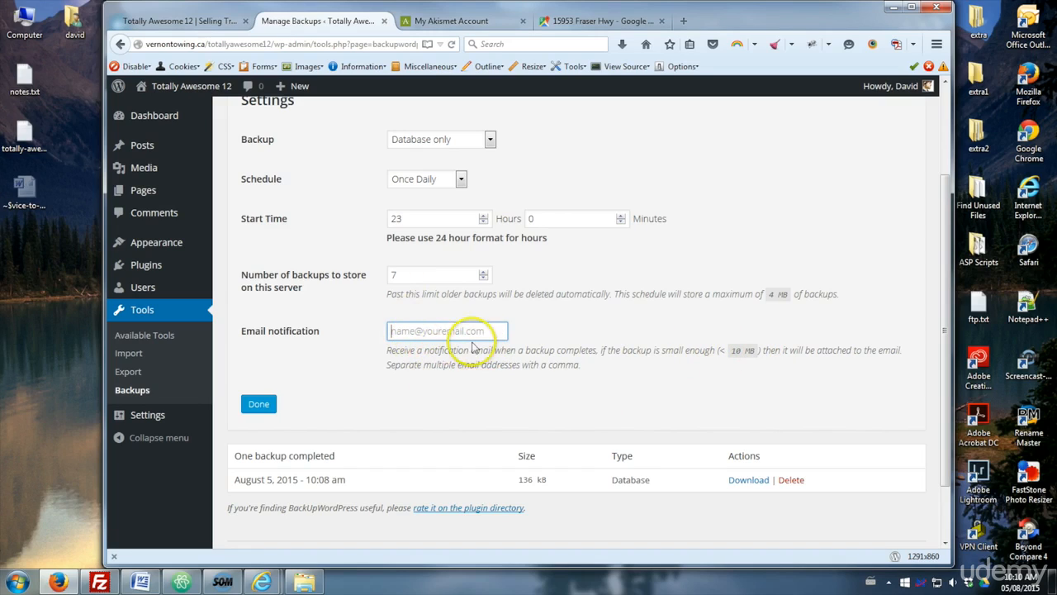
pyautogui.click(561, 332)
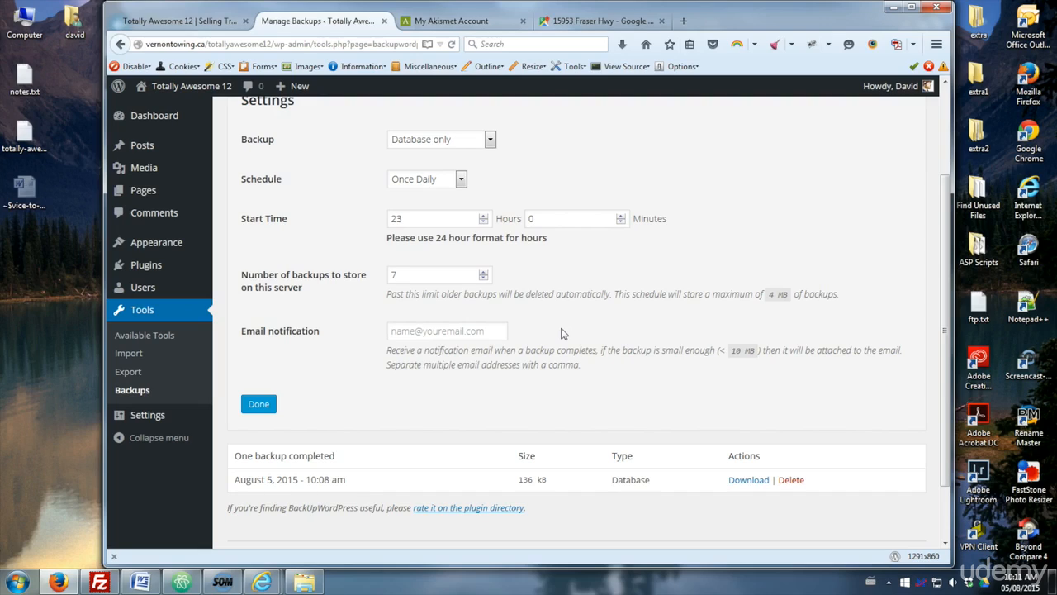
pyautogui.click(258, 405)
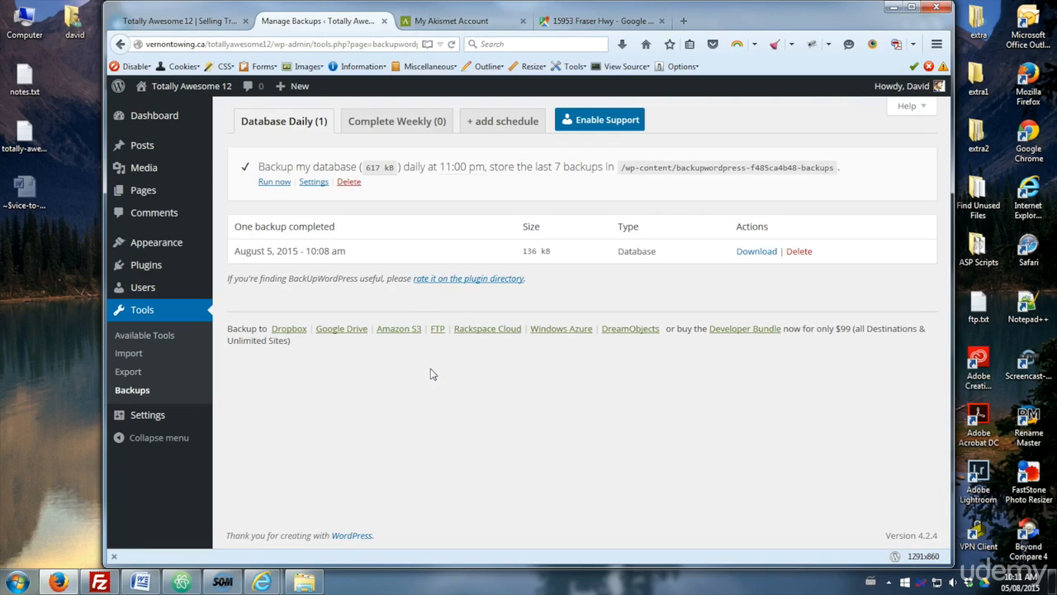
# In the Complete Weekly schedule's settings, set the start day to Monday and the start time to 22 hours.
pyautogui.click(397, 123)
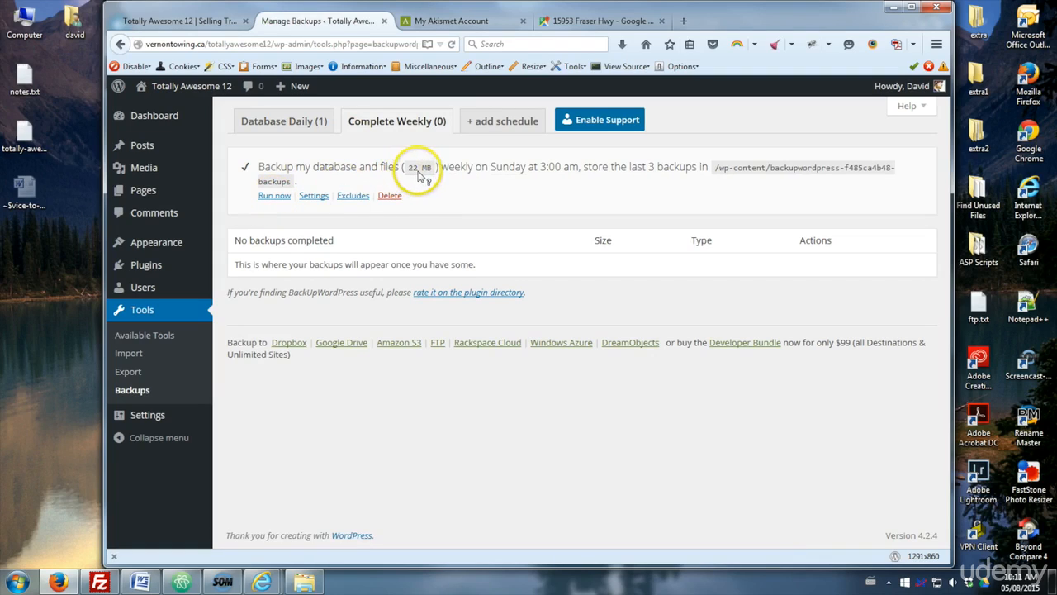
pyautogui.moveTo(421, 176)
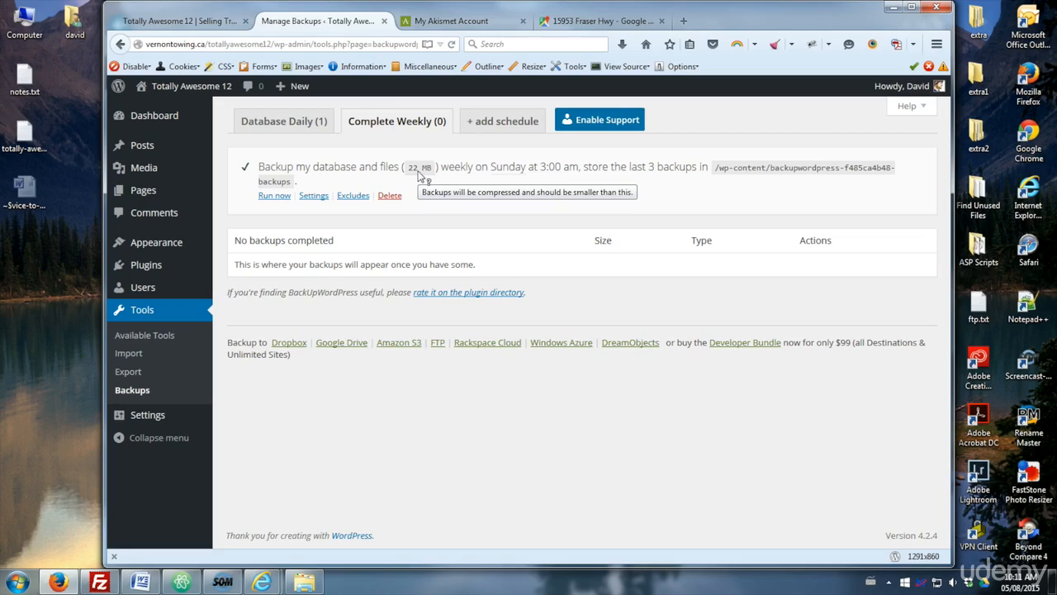
pyautogui.click(324, 197)
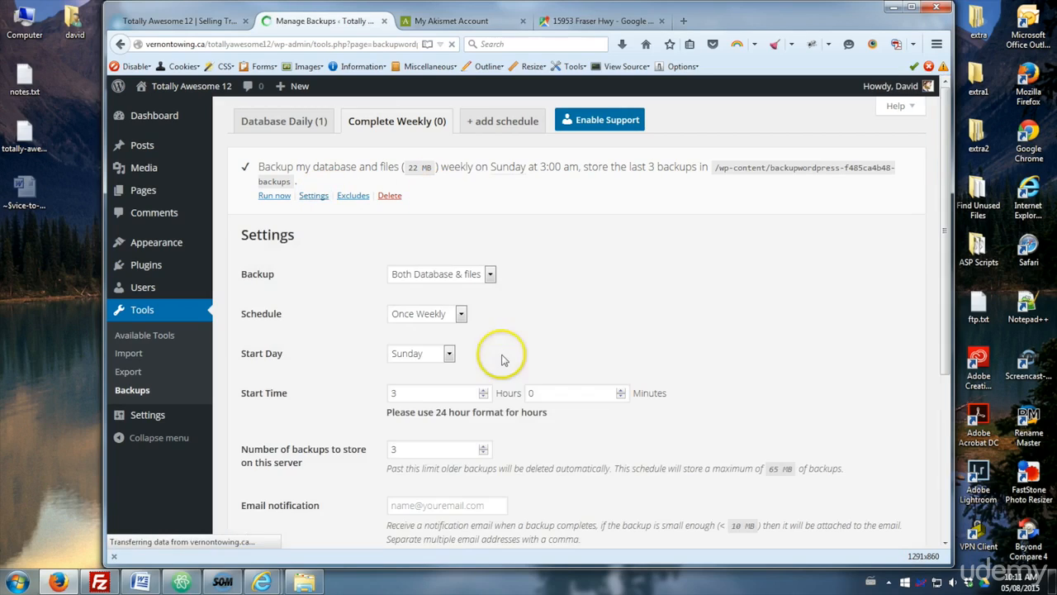
pyautogui.scroll(-3, 504, 359)
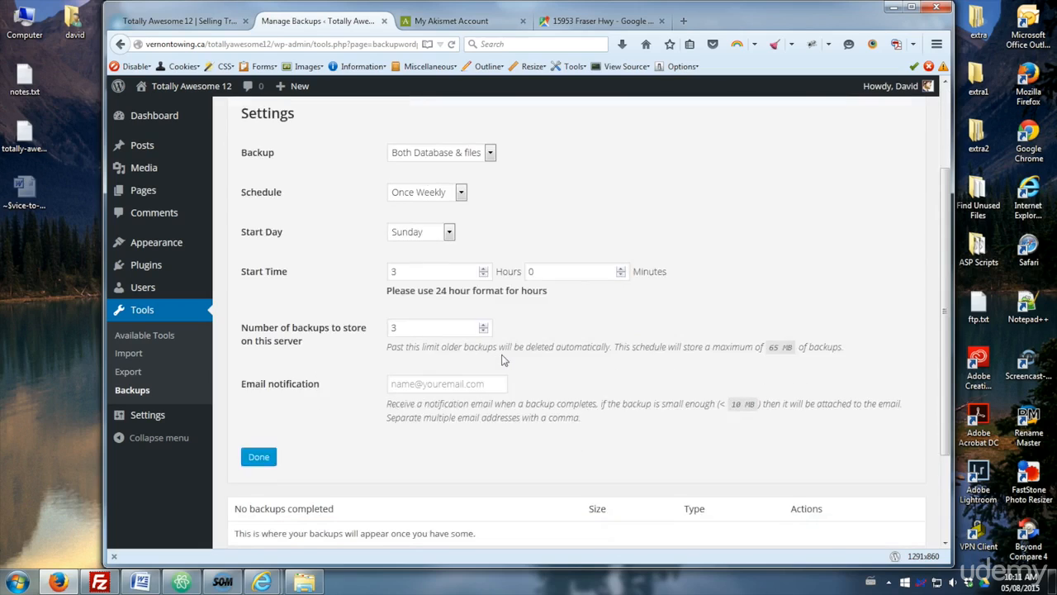
pyautogui.click(449, 214)
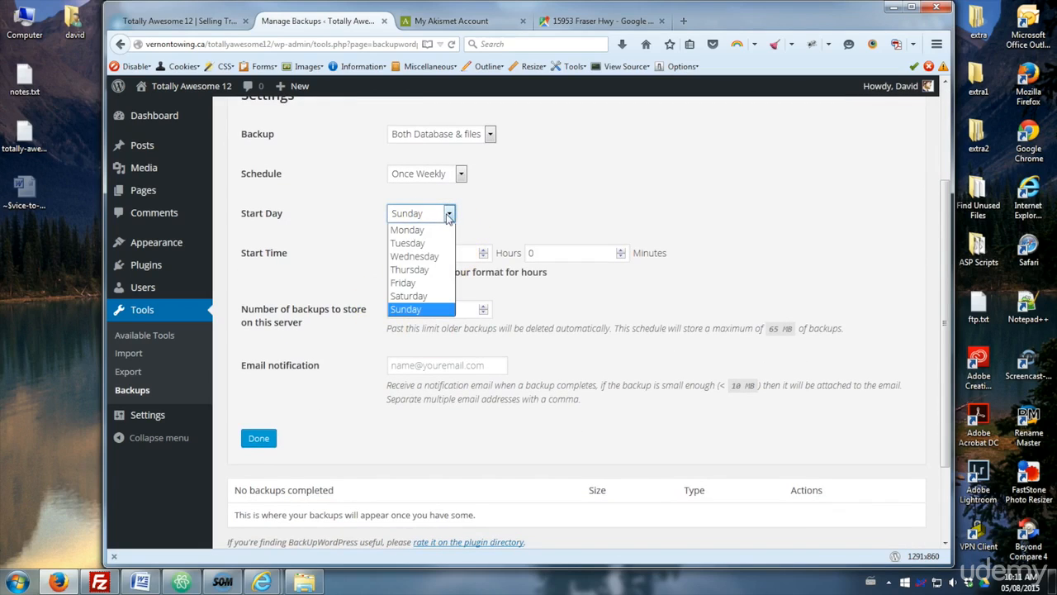
pyautogui.click(410, 229)
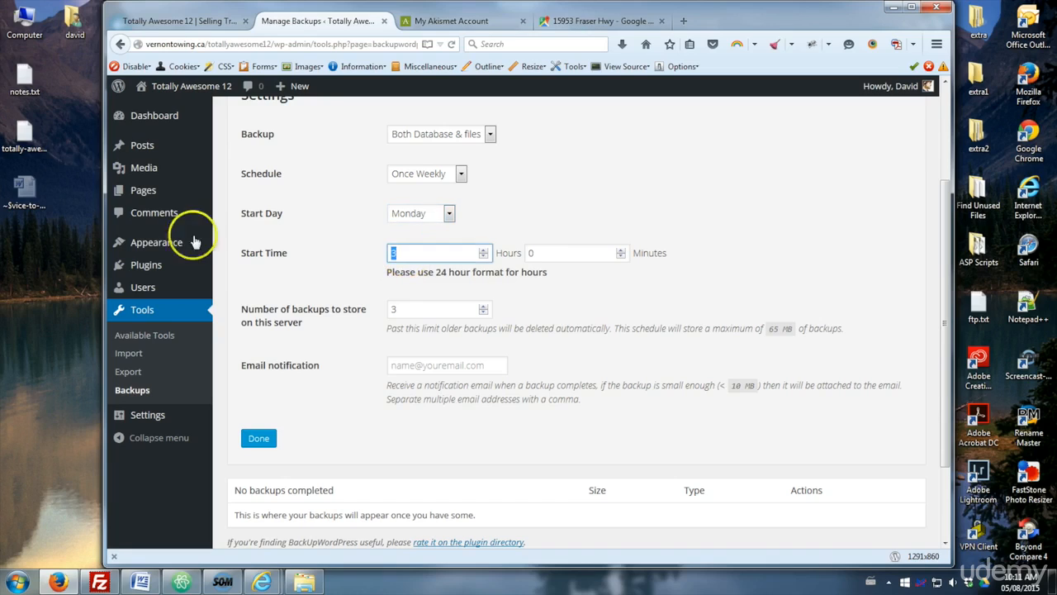
pyautogui.moveTo(408, 253); pyautogui.dragTo(178, 242)
pyautogui.write('22')
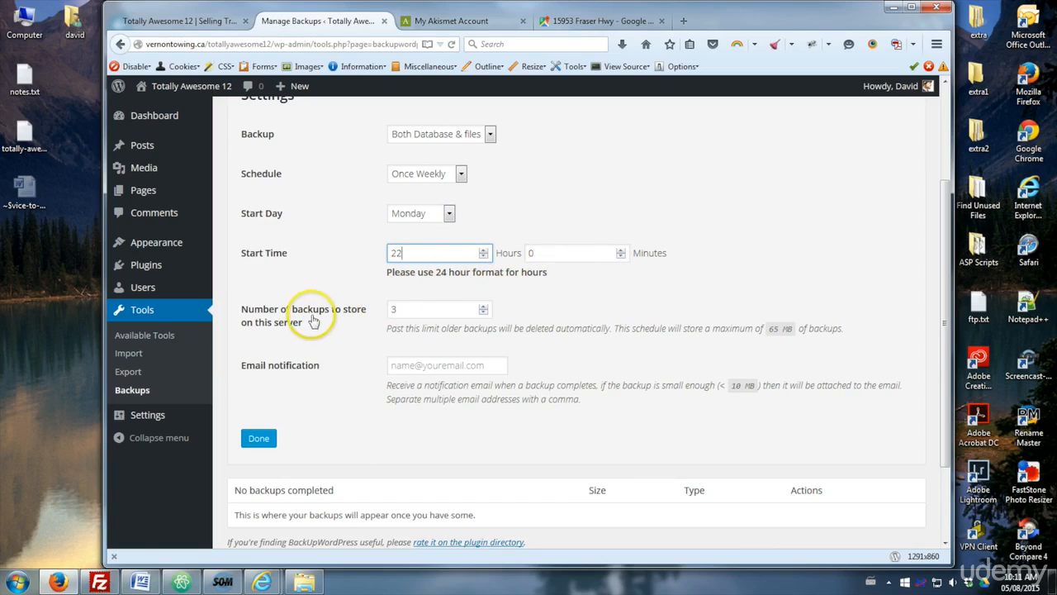
# Set the number of weekly backups to store on the server to 5 and save the schedule's settings.
pyautogui.doubleClick(409, 309)
pyautogui.write('5')
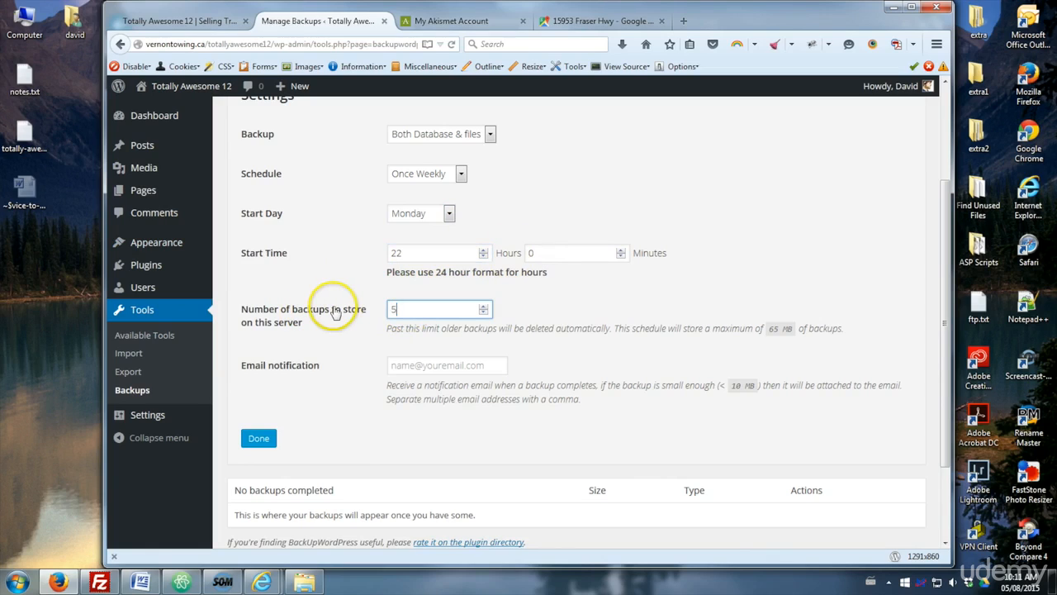
pyautogui.click(439, 365)
pyautogui.click(560, 365)
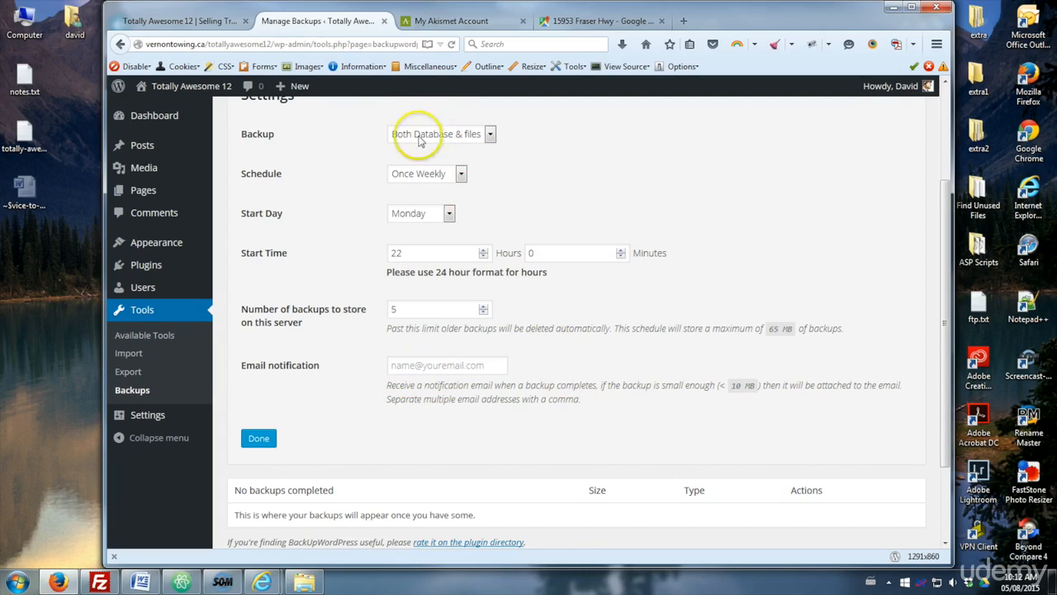
pyautogui.click(259, 442)
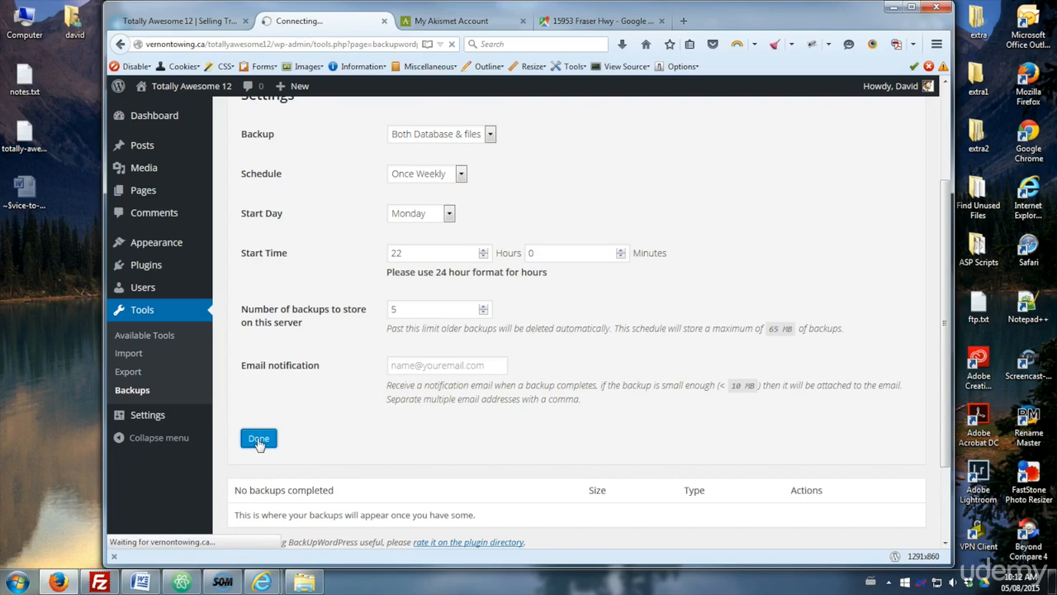
pyautogui.click(396, 405)
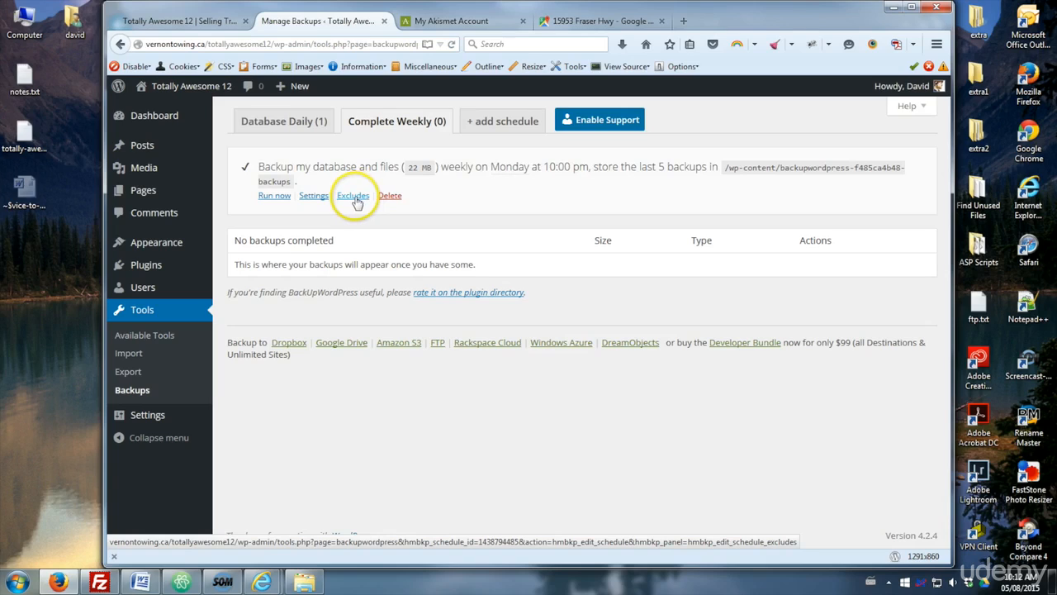
# Examine the Complete Weekly schedule's excluded paths and its site directory listing, and finish without adding any exclusion.
pyautogui.click(354, 199)
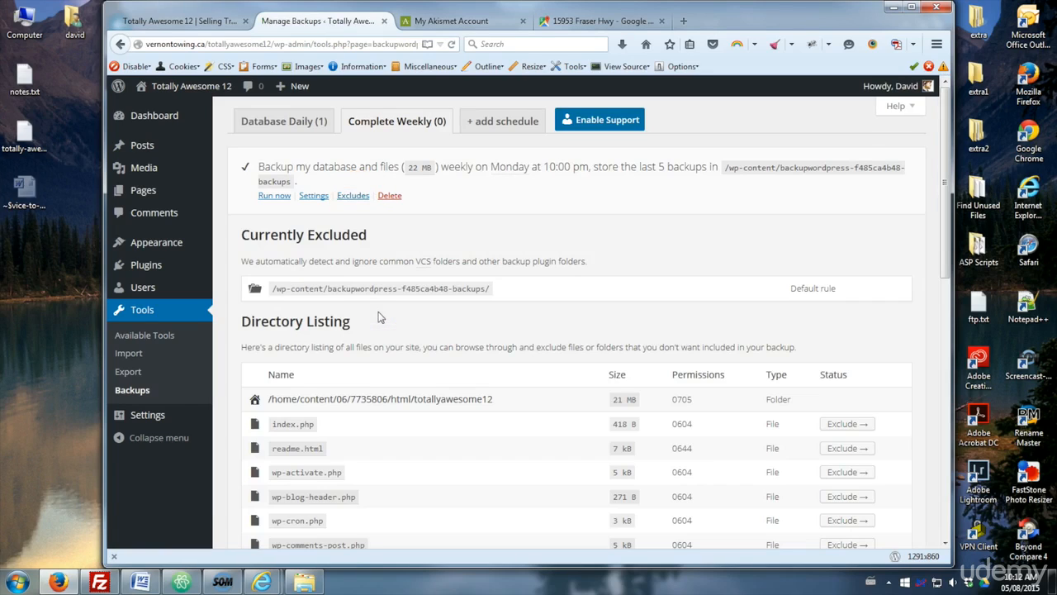
pyautogui.scroll(-1, 601, 275)
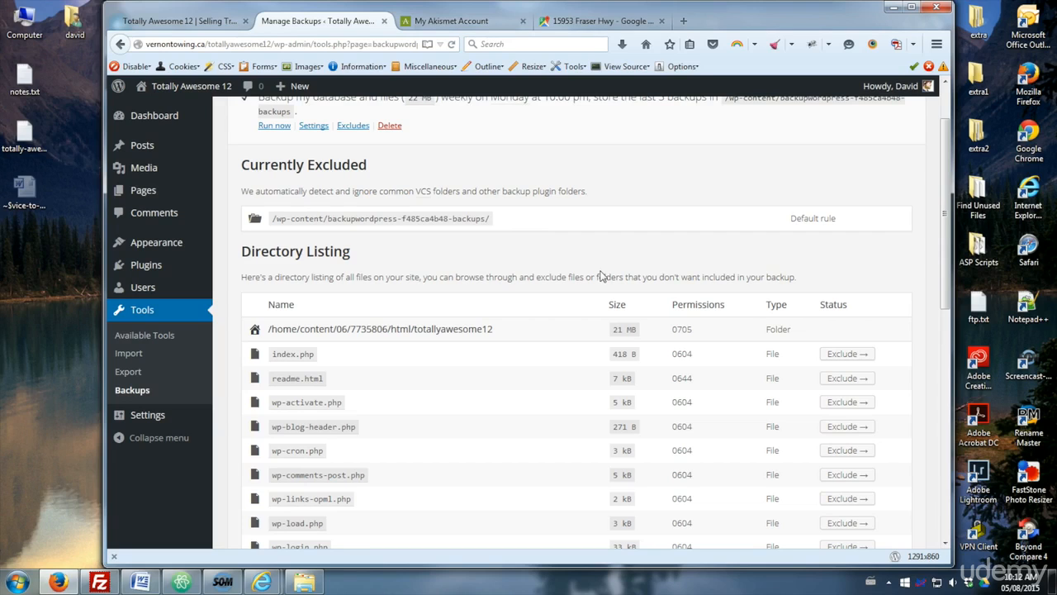
pyautogui.scroll(-1, 601, 275)
pyautogui.scroll(-4, 601, 275)
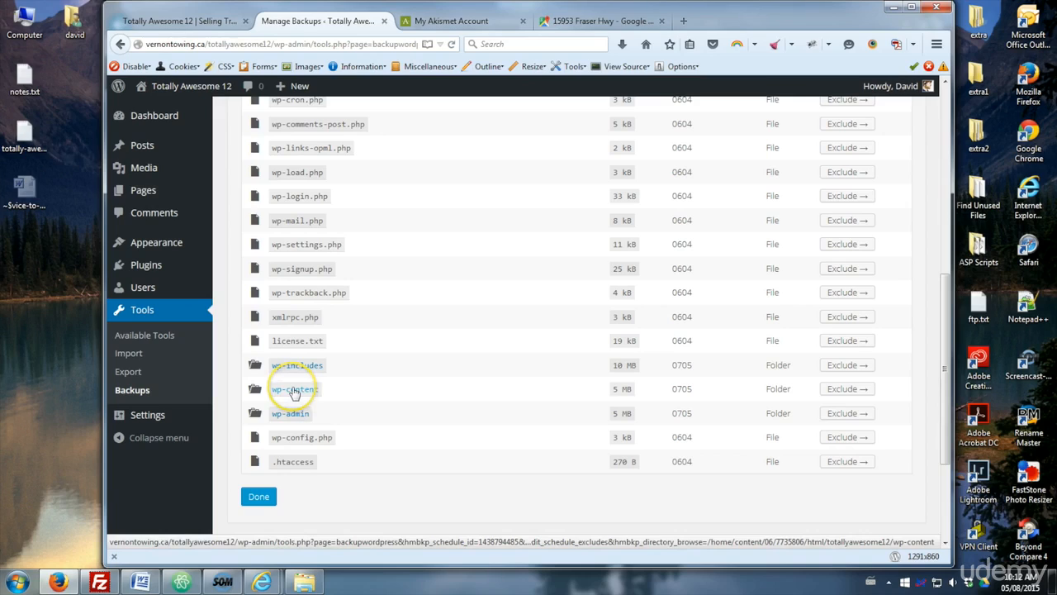
pyautogui.click(258, 497)
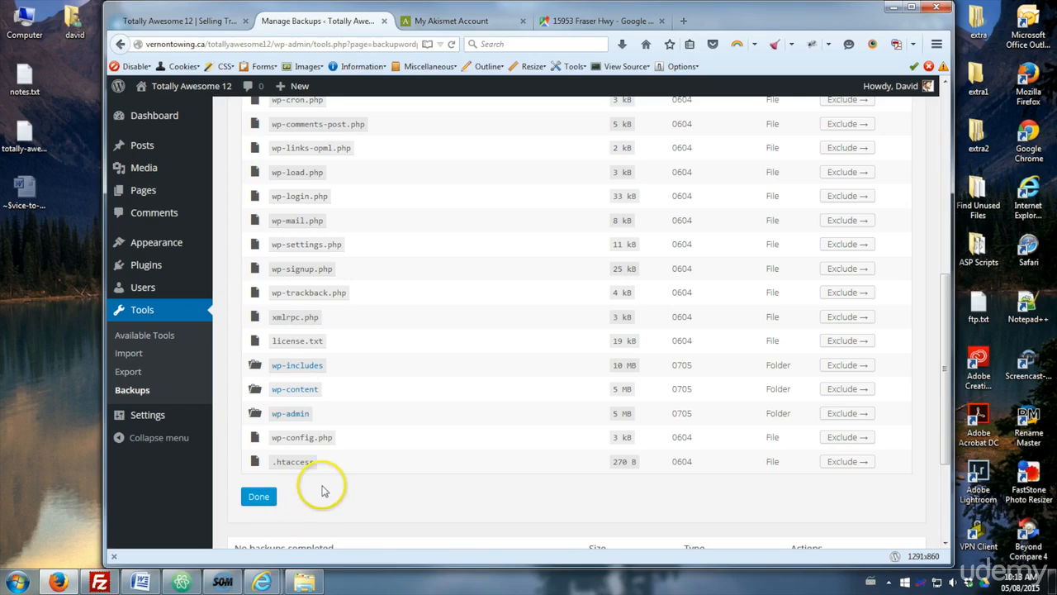
pyautogui.click(264, 510)
pyautogui.scroll(5, 337, 497)
pyautogui.scroll(-4, 338, 498)
pyautogui.scroll(-4, 245, 546)
pyautogui.click(246, 334)
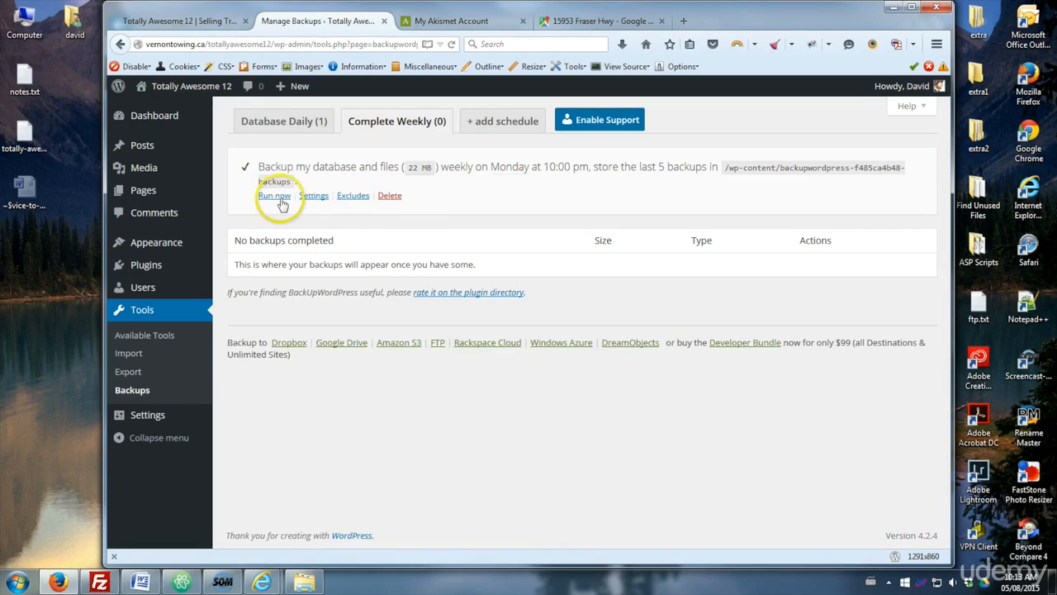
# Run the Complete Weekly backup of database and files immediately and check the size of the completed backup.
pyautogui.click(275, 196)
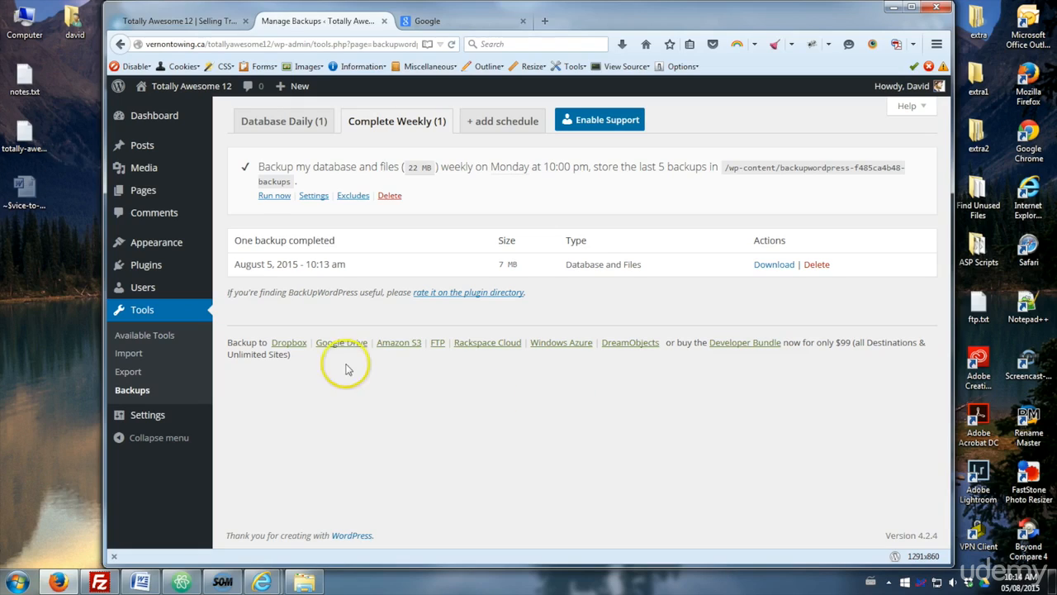
pyautogui.moveTo(498, 265); pyautogui.dragTo(513, 269)
pyautogui.click(521, 271)
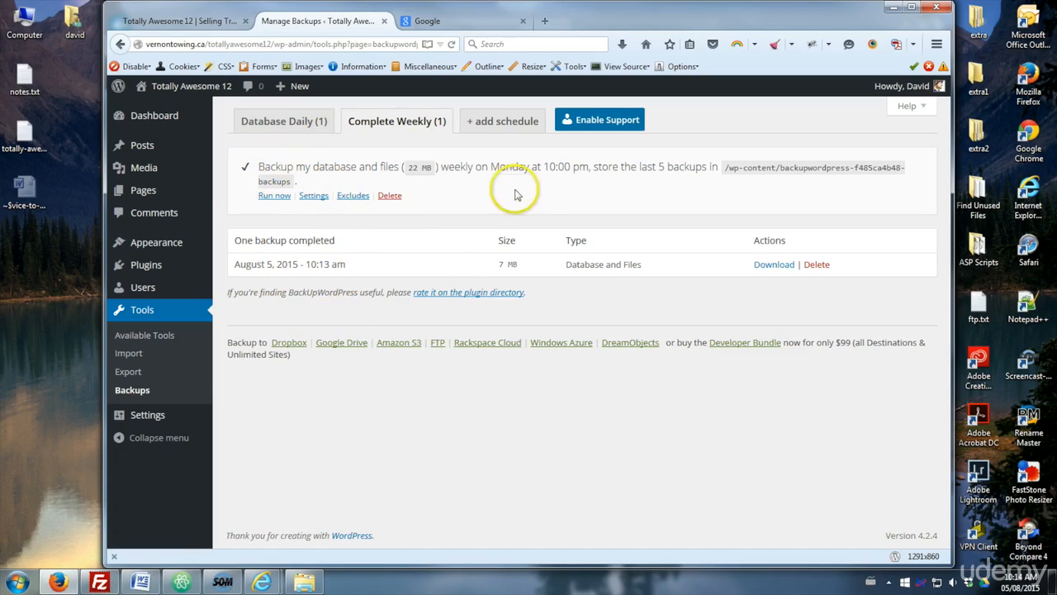
# Switch to FileZilla, narrow its window to fit beside the desktop icons, and open the site's remote wp-content folder.
pyautogui.moveTo(103, 583)
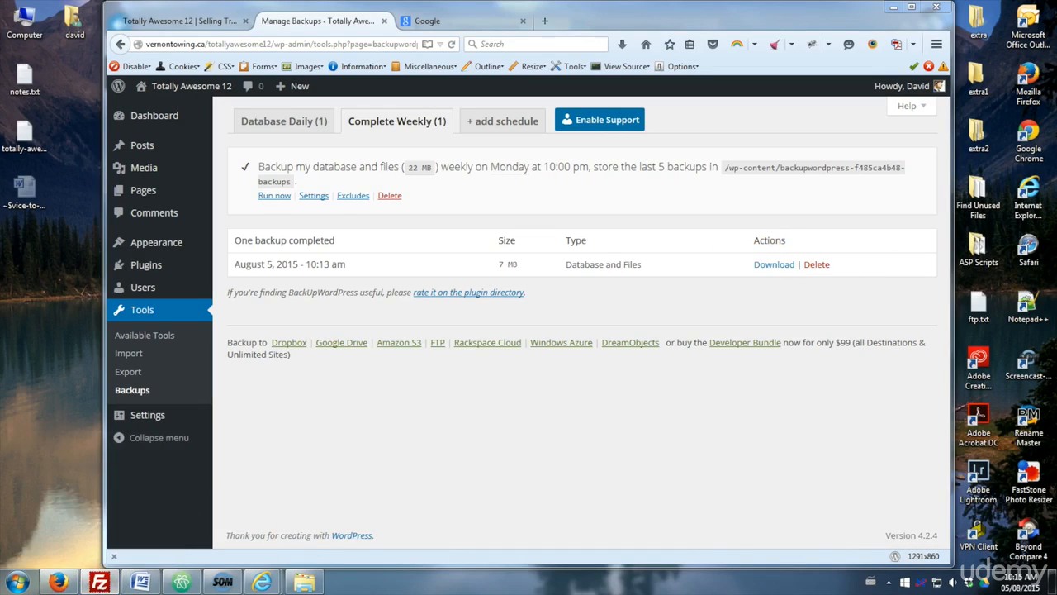
pyautogui.moveTo(1056, 81); pyautogui.dragTo(459, 15)
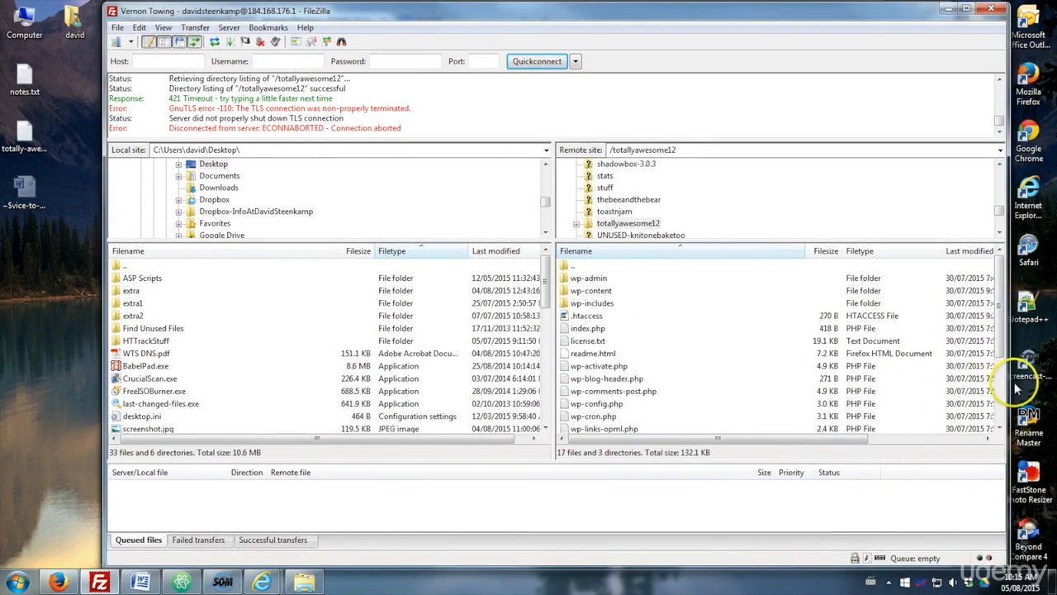
pyautogui.moveTo(1007, 378); pyautogui.dragTo(952, 366)
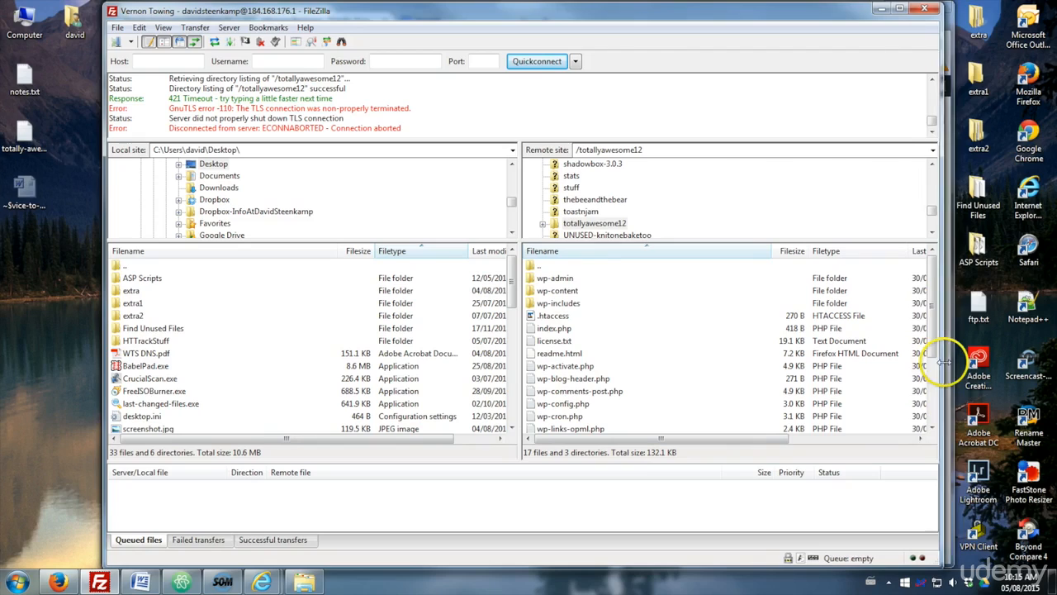
pyautogui.doubleClick(567, 294)
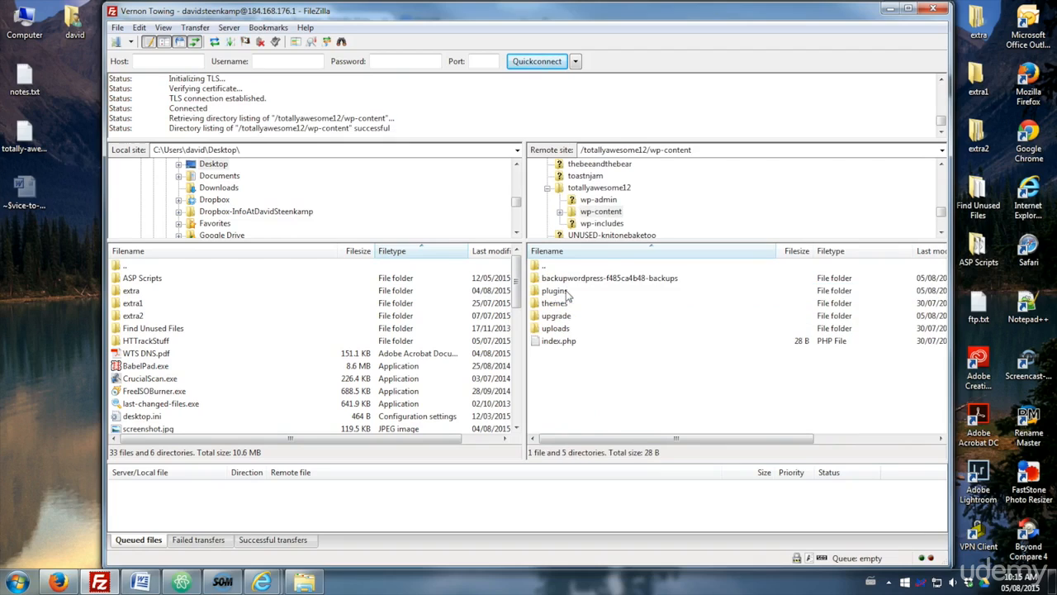
# Look through the remote uploads folder and the plugins folder with its backupwordpress subfolder, and return to wp-content.
pyautogui.doubleClick(567, 330)
pyautogui.doubleClick(544, 266)
pyautogui.doubleClick(563, 292)
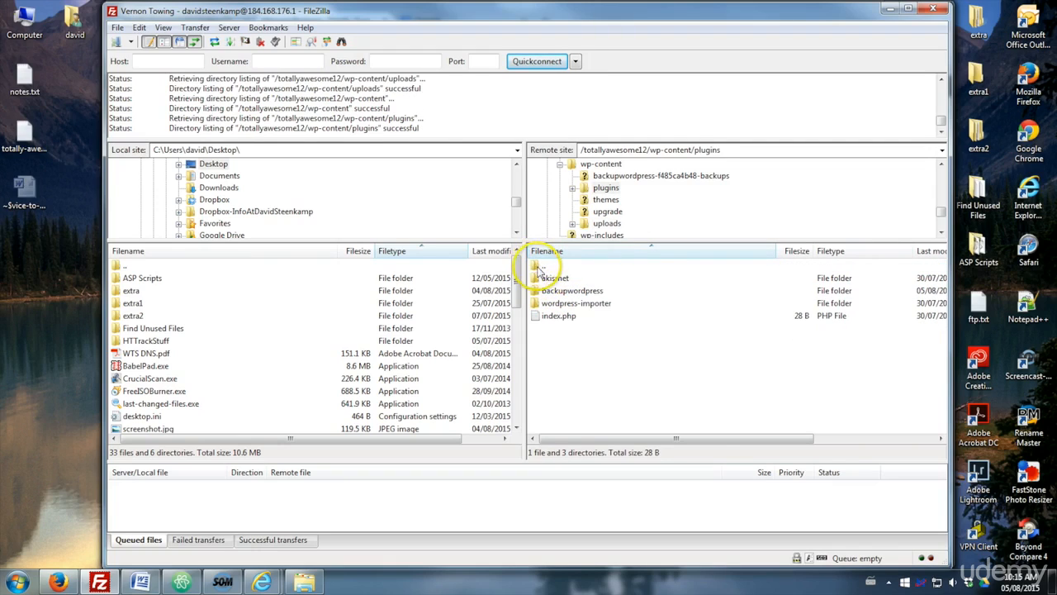
pyautogui.doubleClick(570, 290)
pyautogui.doubleClick(539, 265)
pyautogui.doubleClick(538, 265)
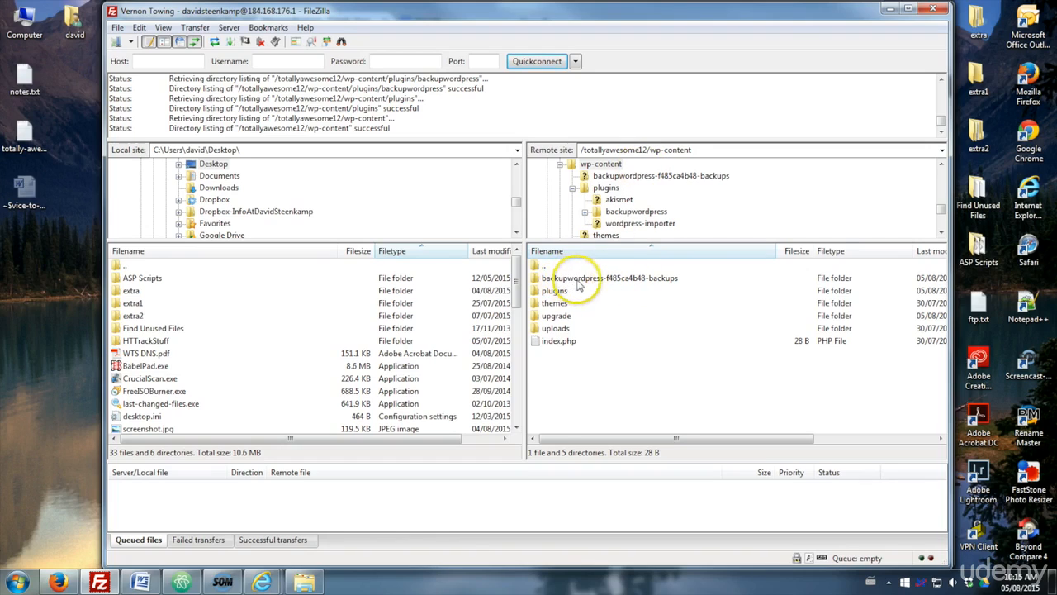
# Open the remote backupwordpress-f485ca4b48-backups folder and widen the filename column to show the full backup names.
pyautogui.click(661, 281)
pyautogui.doubleClick(618, 283)
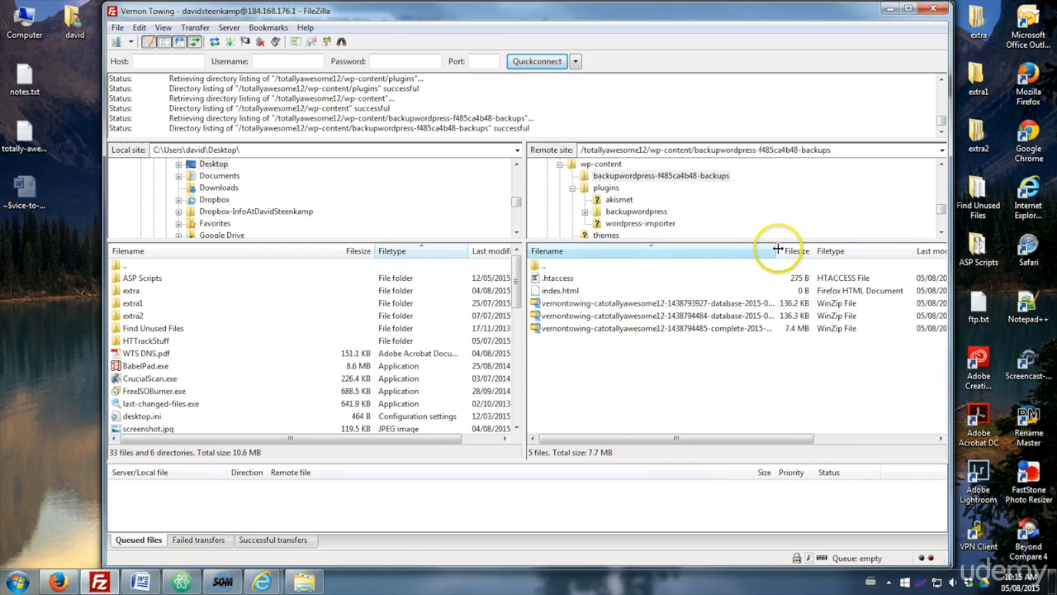
pyautogui.moveTo(779, 250); pyautogui.dragTo(839, 253)
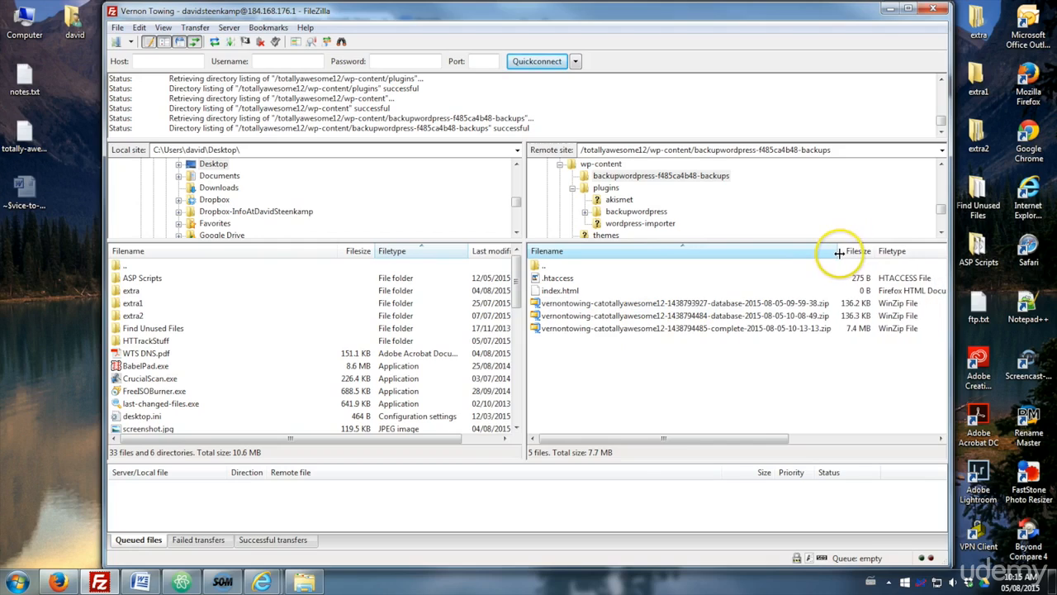
# Compare the file names of the two database backup zips and the complete backup zip.
pyautogui.click(595, 305)
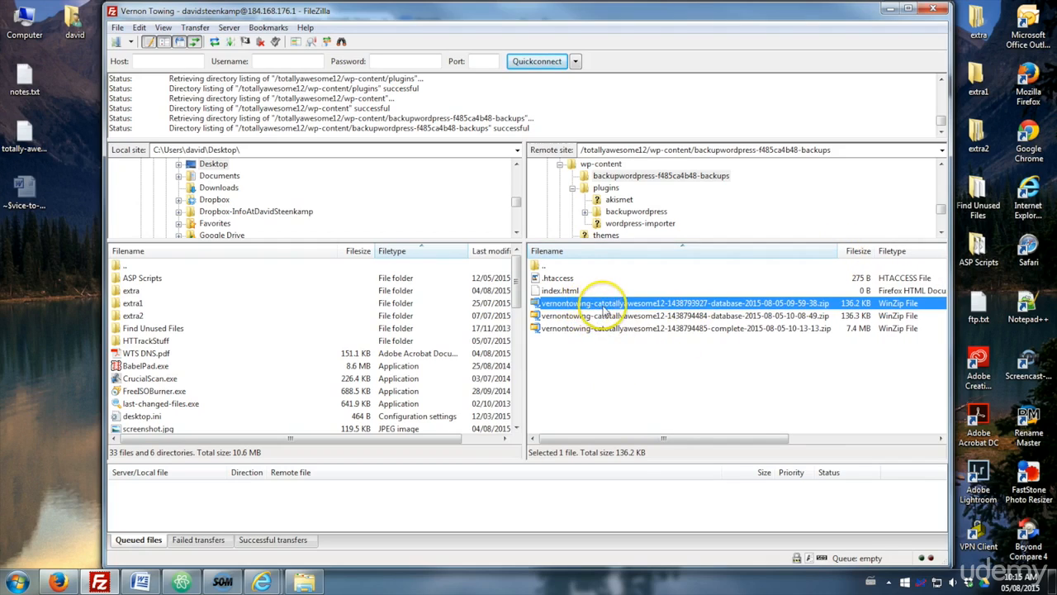
pyautogui.click(682, 316)
pyautogui.click(682, 304)
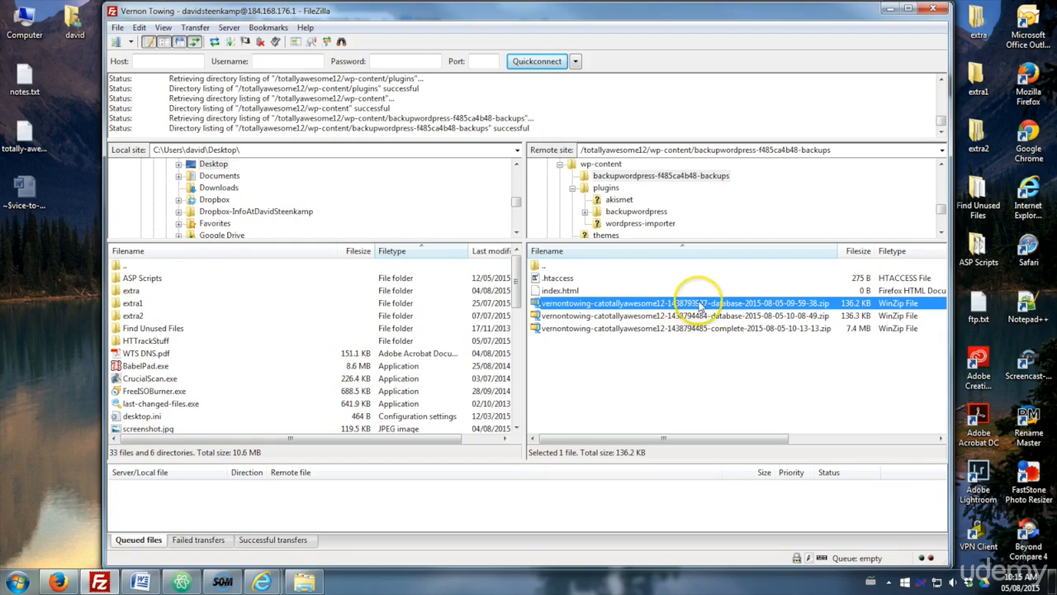
pyautogui.click(732, 318)
pyautogui.click(729, 304)
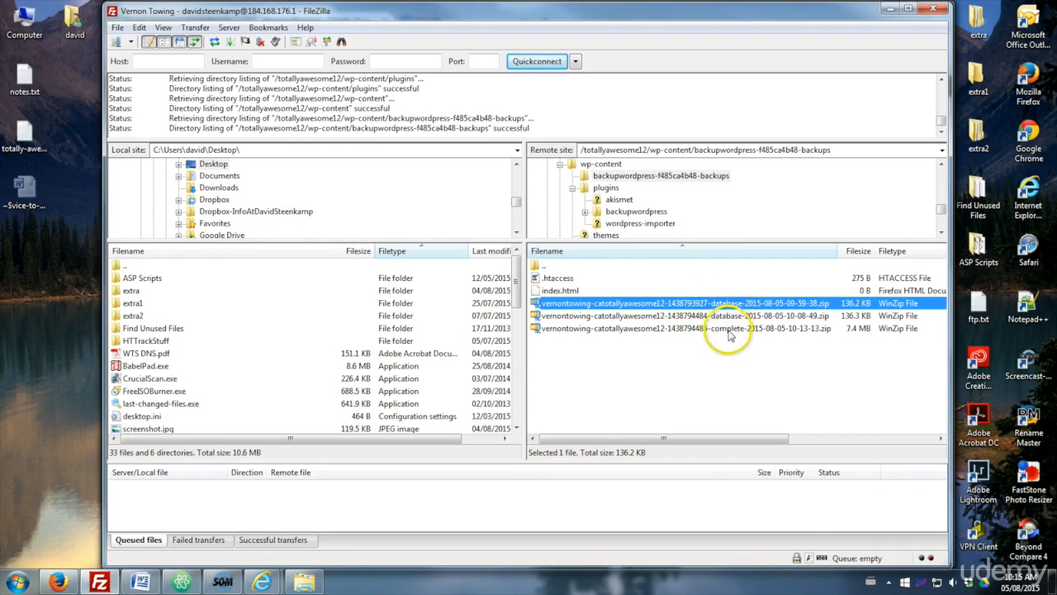
pyautogui.click(730, 329)
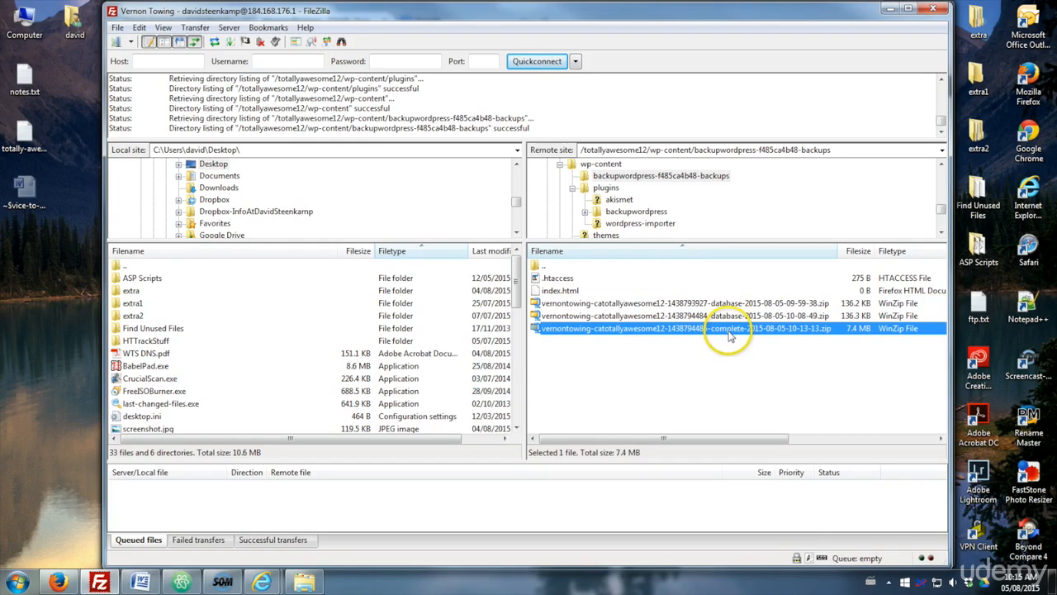
pyautogui.click(730, 315)
pyautogui.click(725, 304)
pyautogui.click(725, 328)
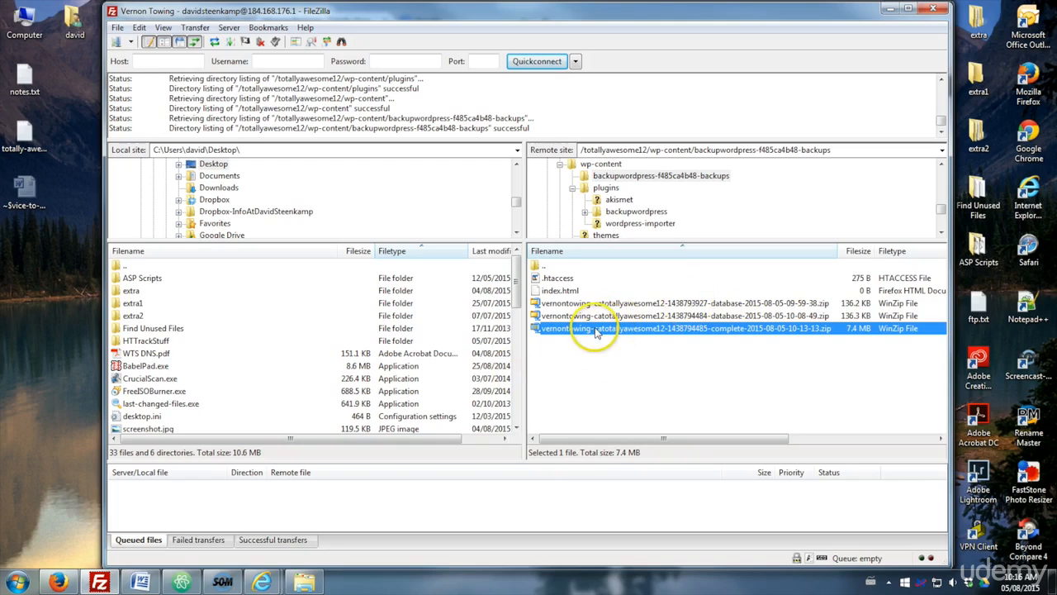
pyautogui.moveTo(591, 331); pyautogui.dragTo(399, 383)
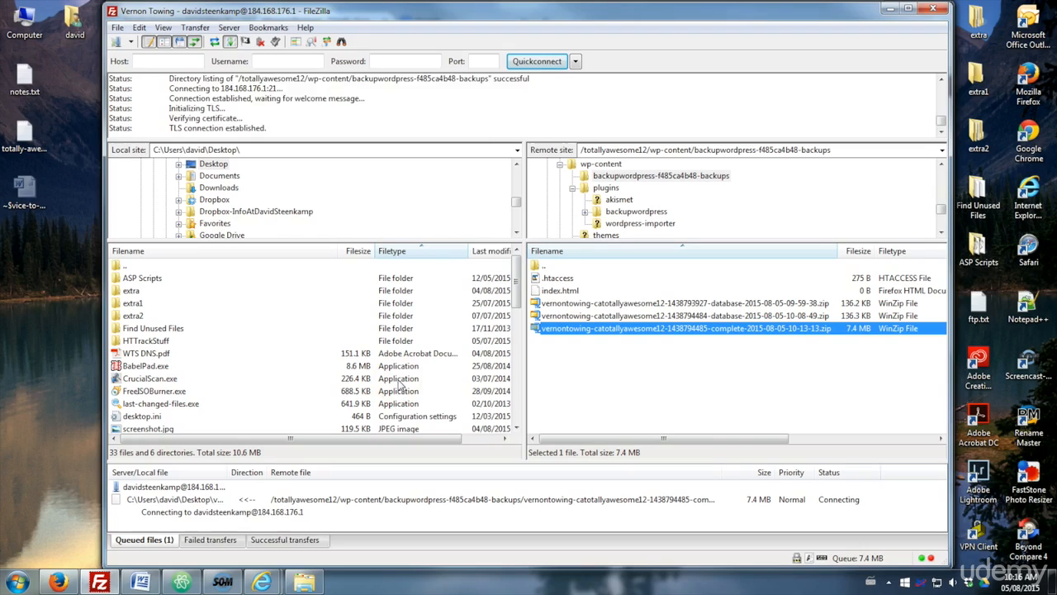
pyautogui.click(29, 354)
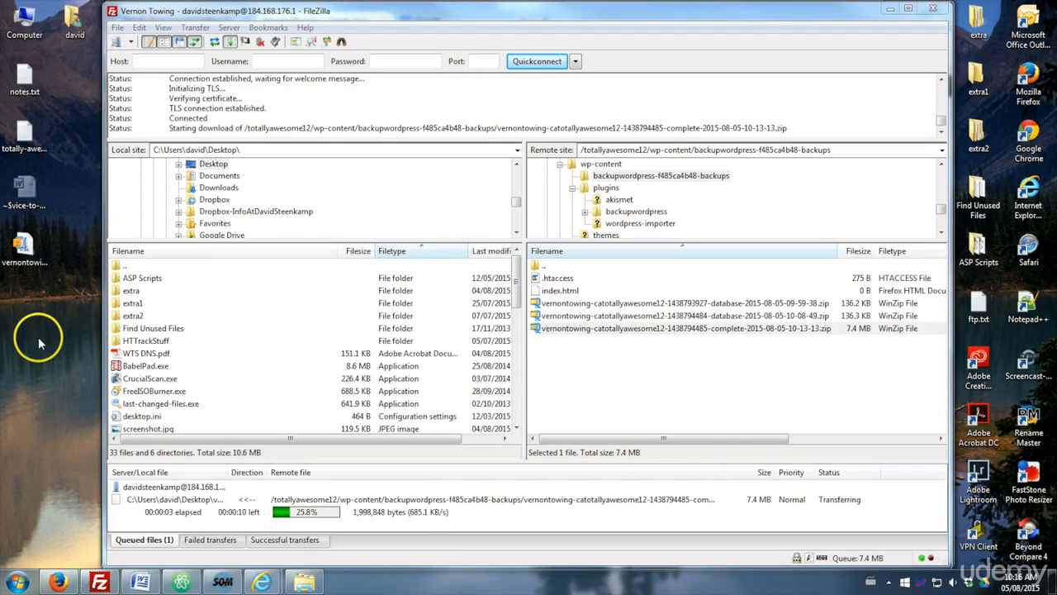
pyautogui.click(21, 248)
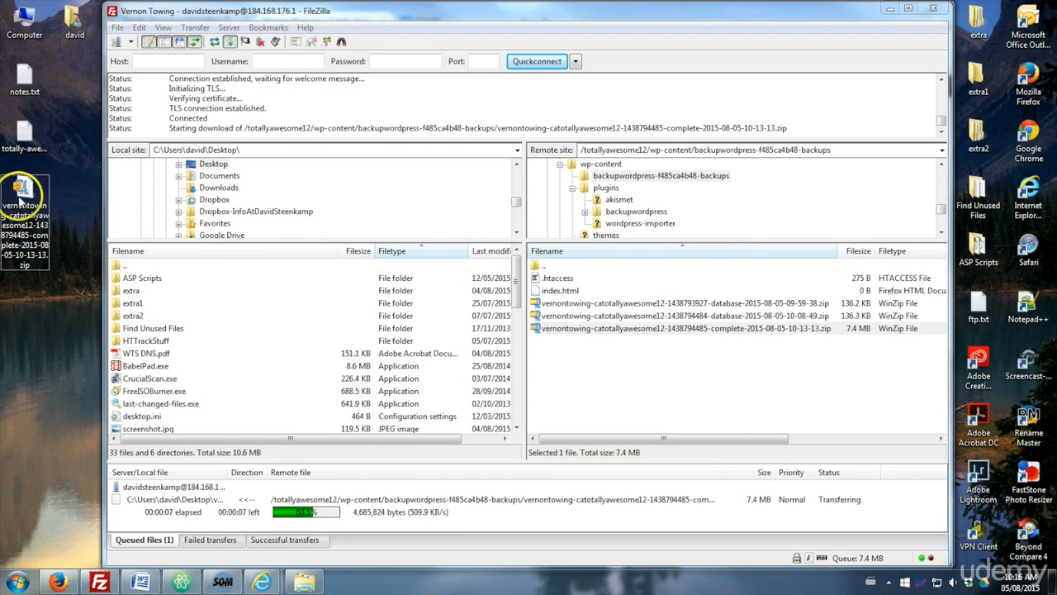
pyautogui.click(657, 378)
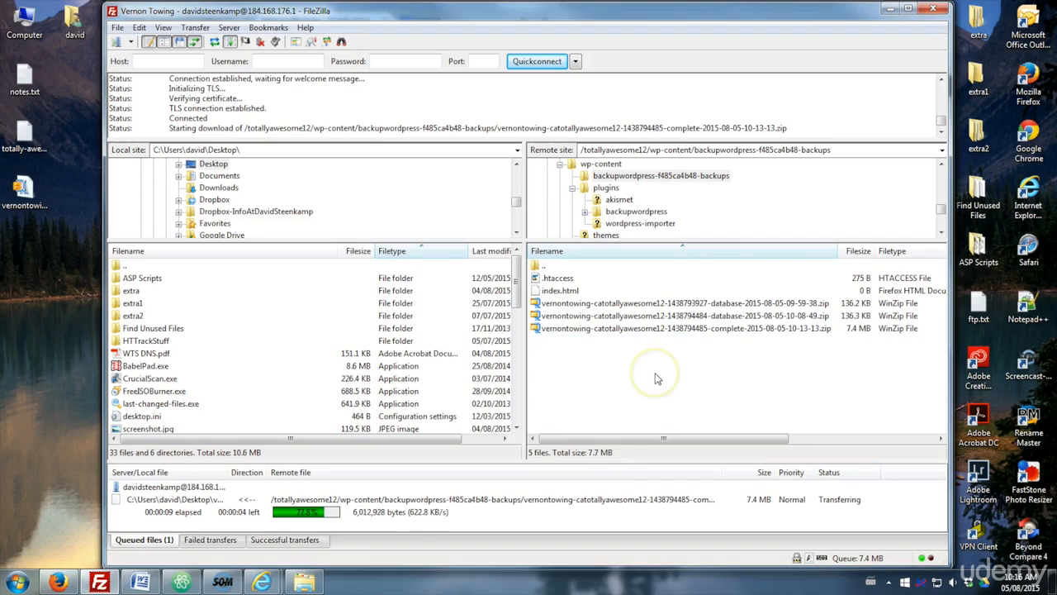
# Check the downloaded backup zip on the desktop and switch back to the WordPress backups page in Firefox.
pyautogui.click(22, 193)
pyautogui.click(659, 399)
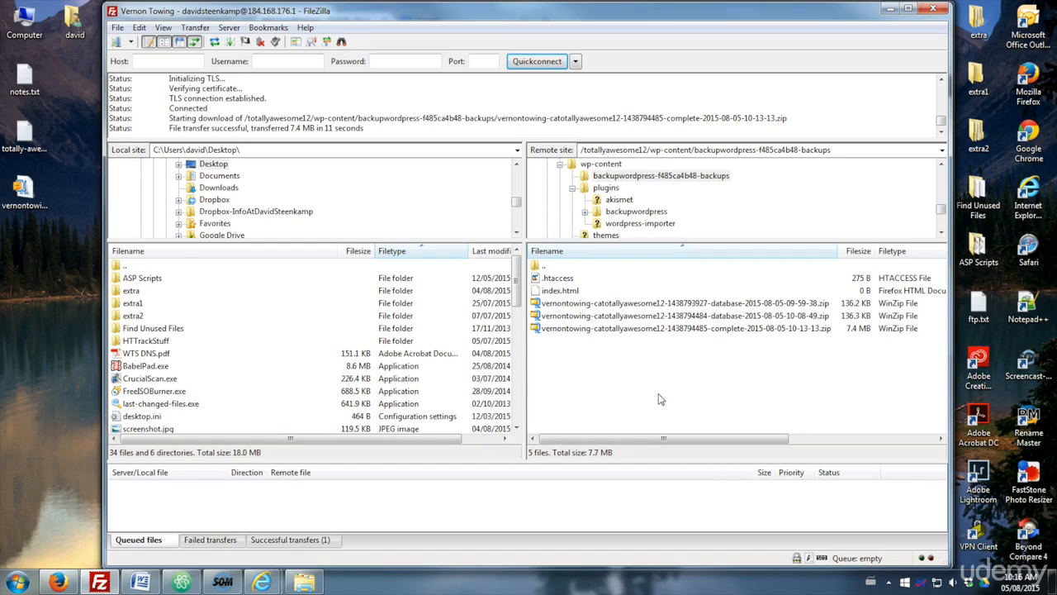
pyautogui.click(58, 581)
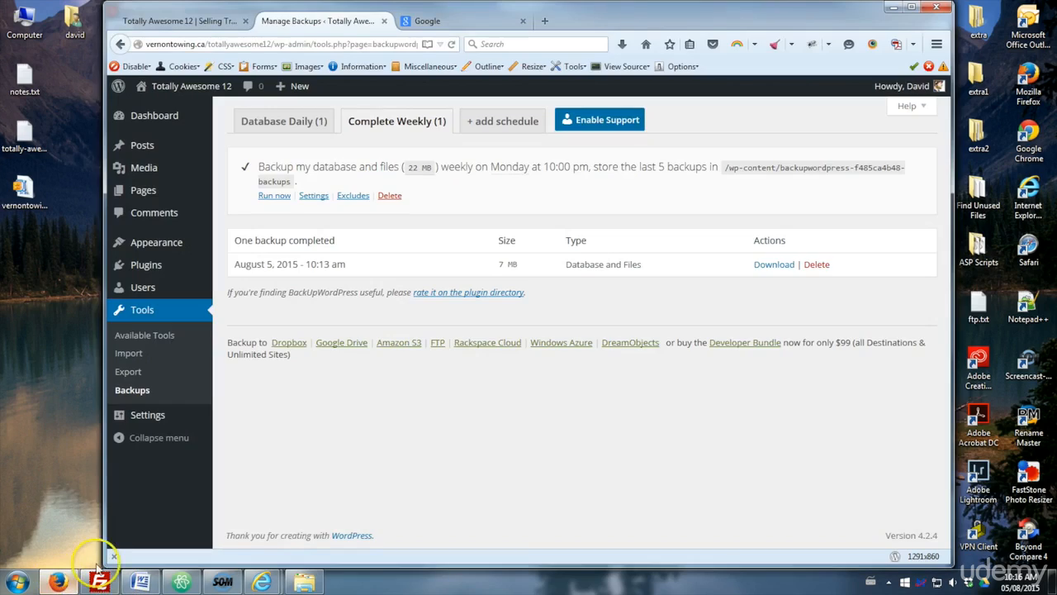